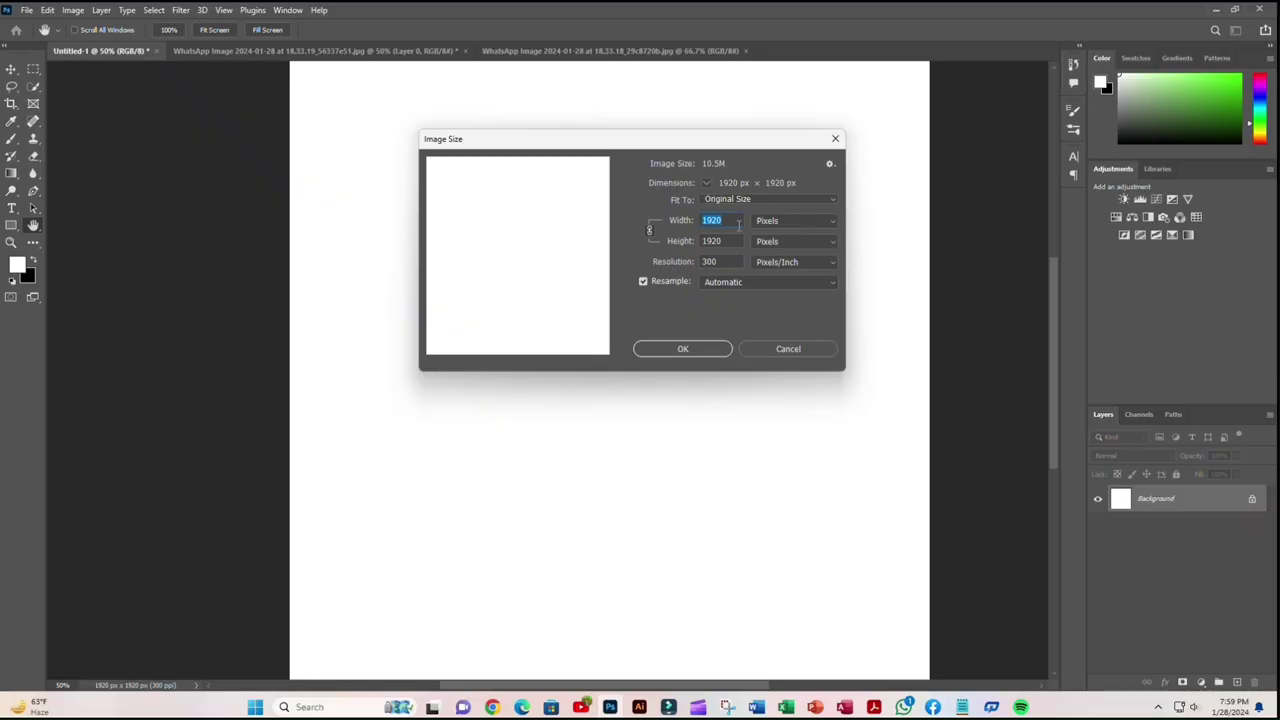
# Step: Keep the 1920 × 1920 px canvas and add a light grey (#dadada) Solid Color fill layer
pyautogui.click(682, 349)
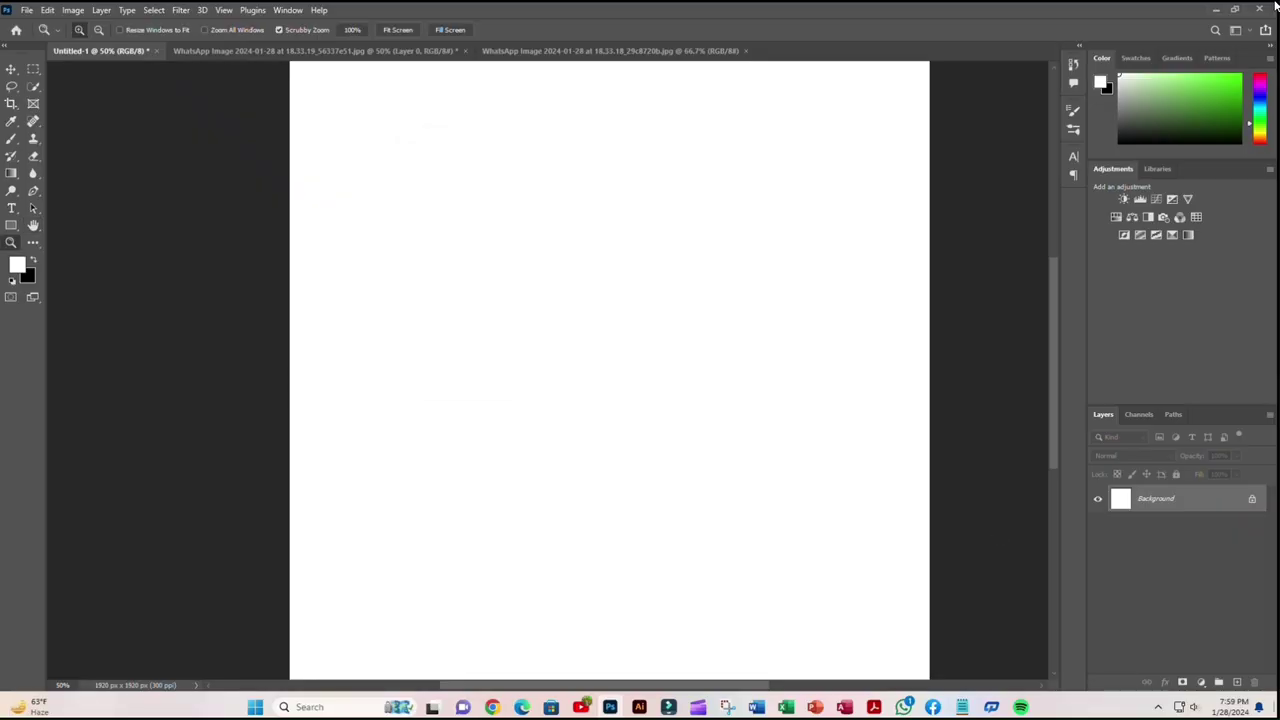
pyautogui.click(1201, 682)
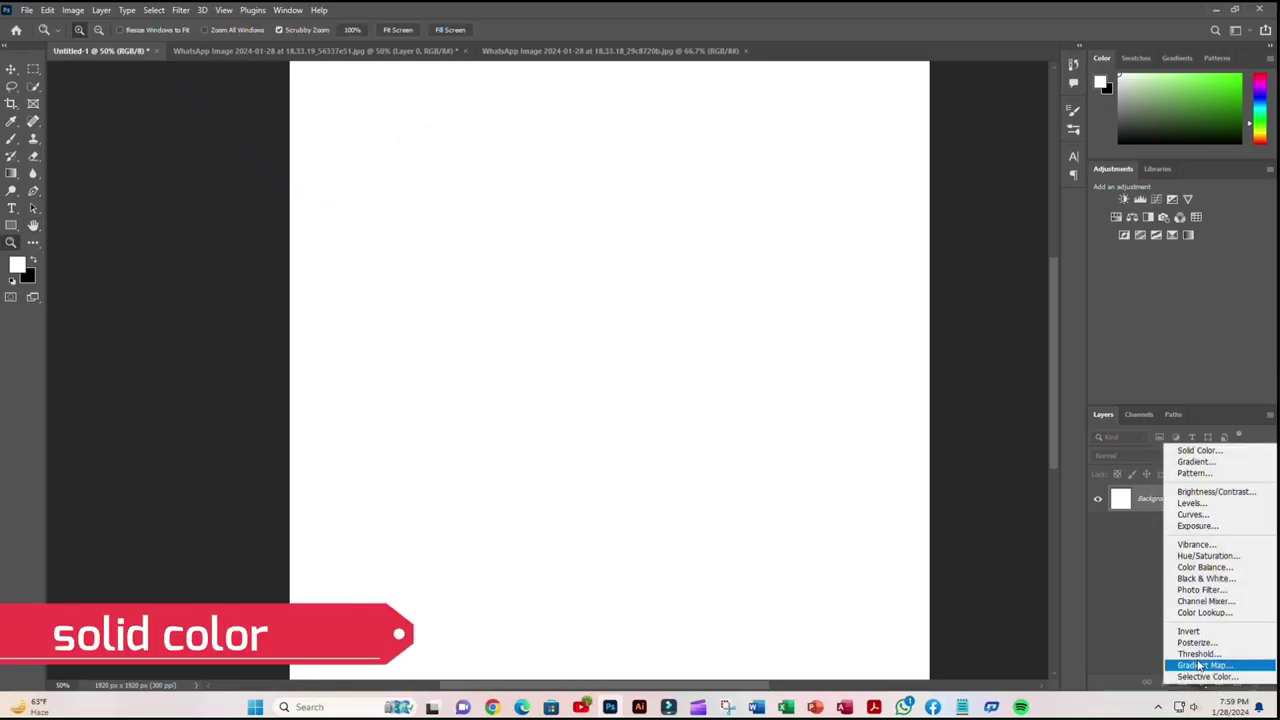
pyautogui.click(1195, 450)
pyautogui.click(884, 398)
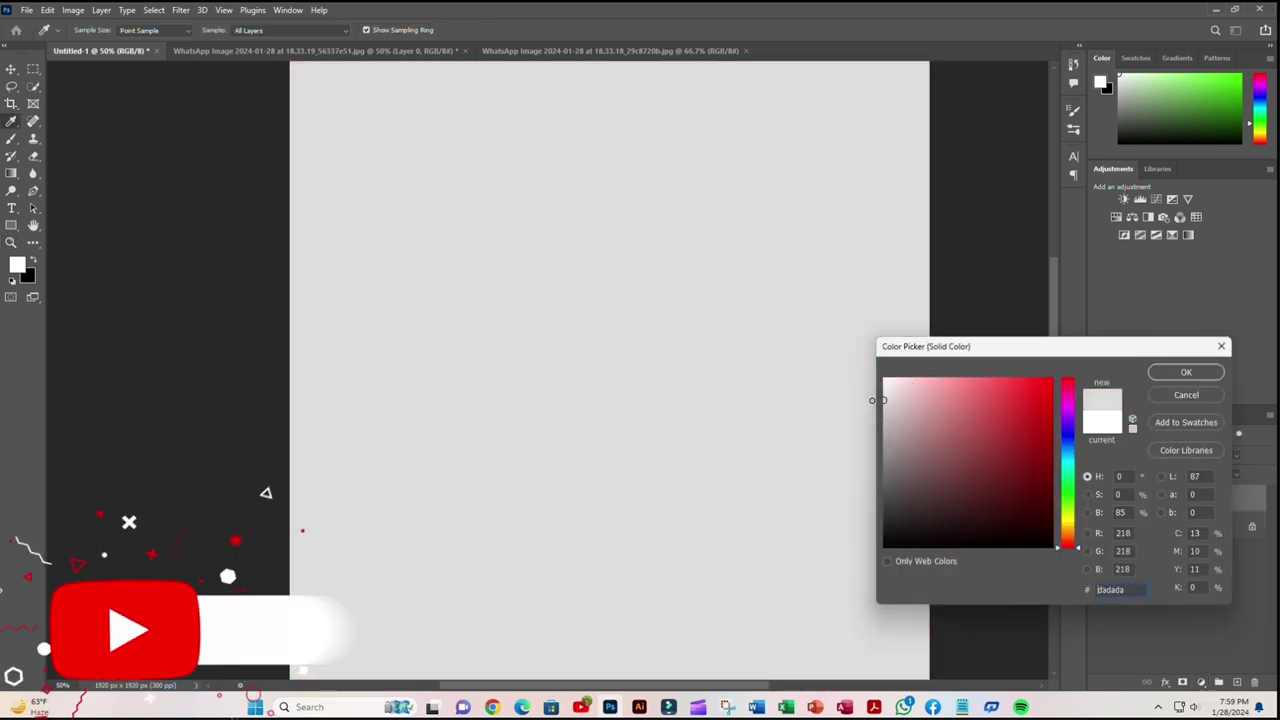
pyautogui.click(1176, 376)
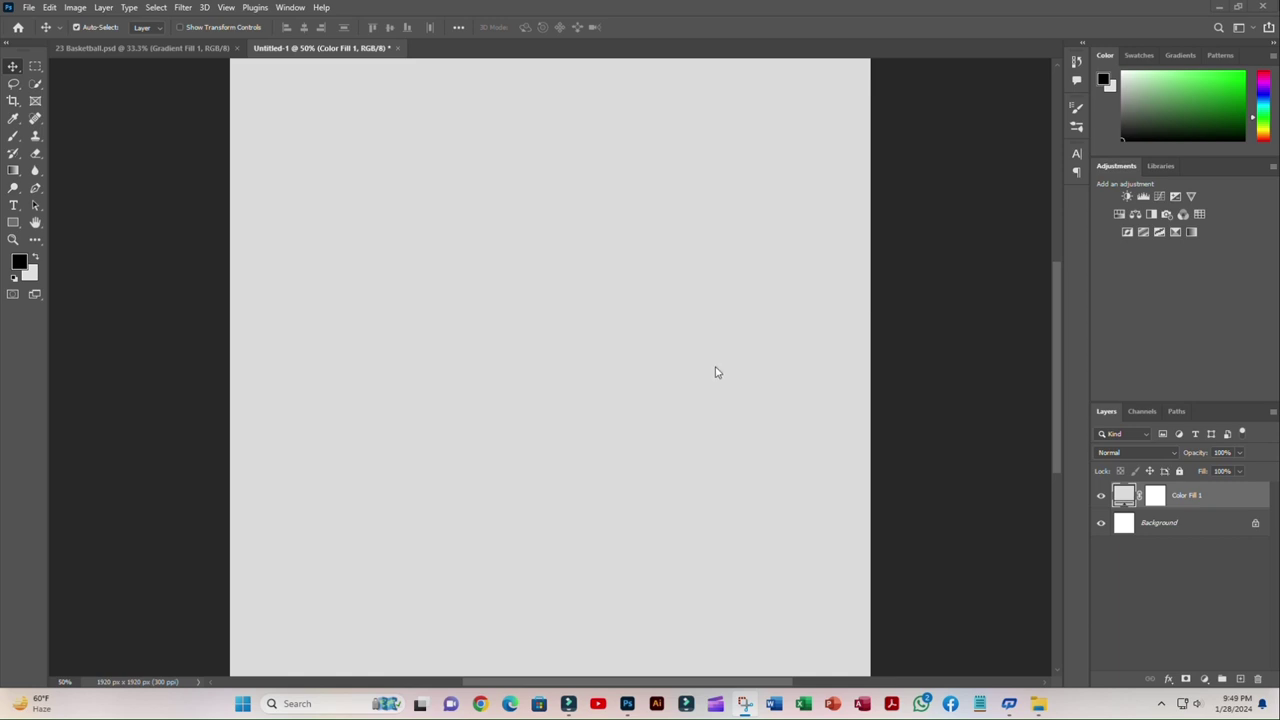
# Step: Convert the fill to a smart object and apply Film Grain (Grain 1, Highlight 0, Intensity 2)
pyautogui.click(182, 8)
pyautogui.click(234, 84)
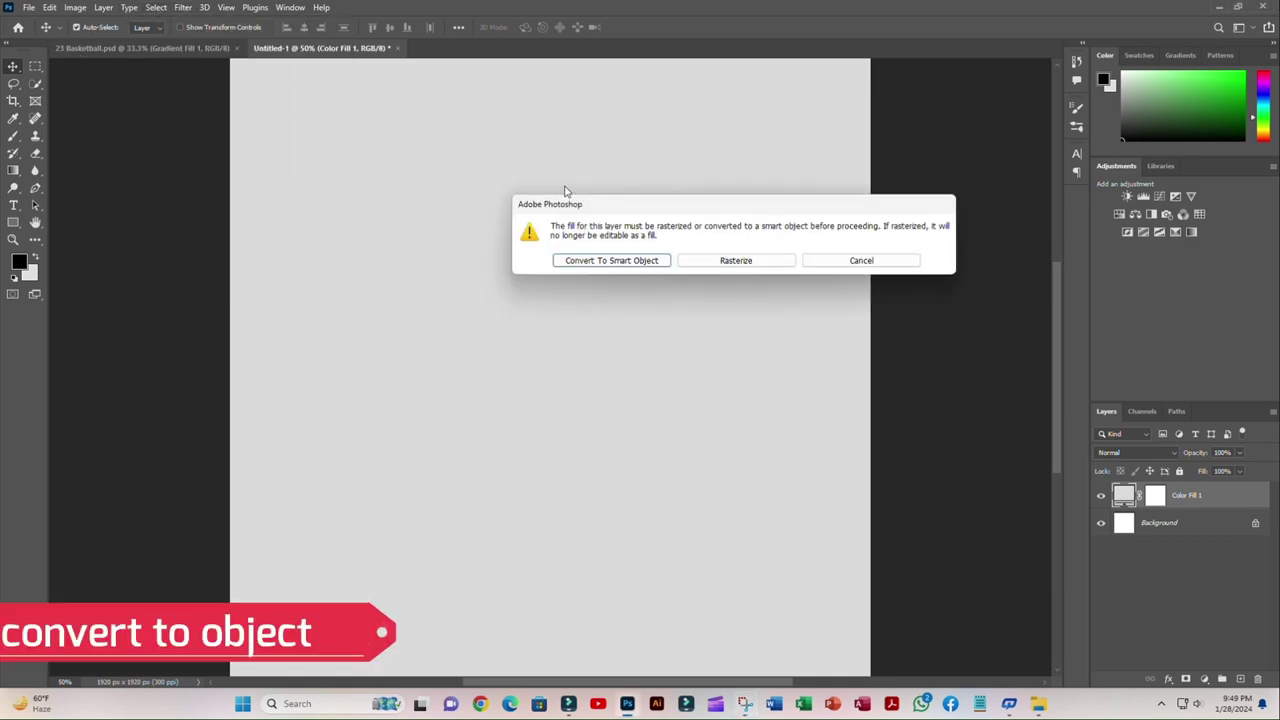
pyautogui.click(610, 260)
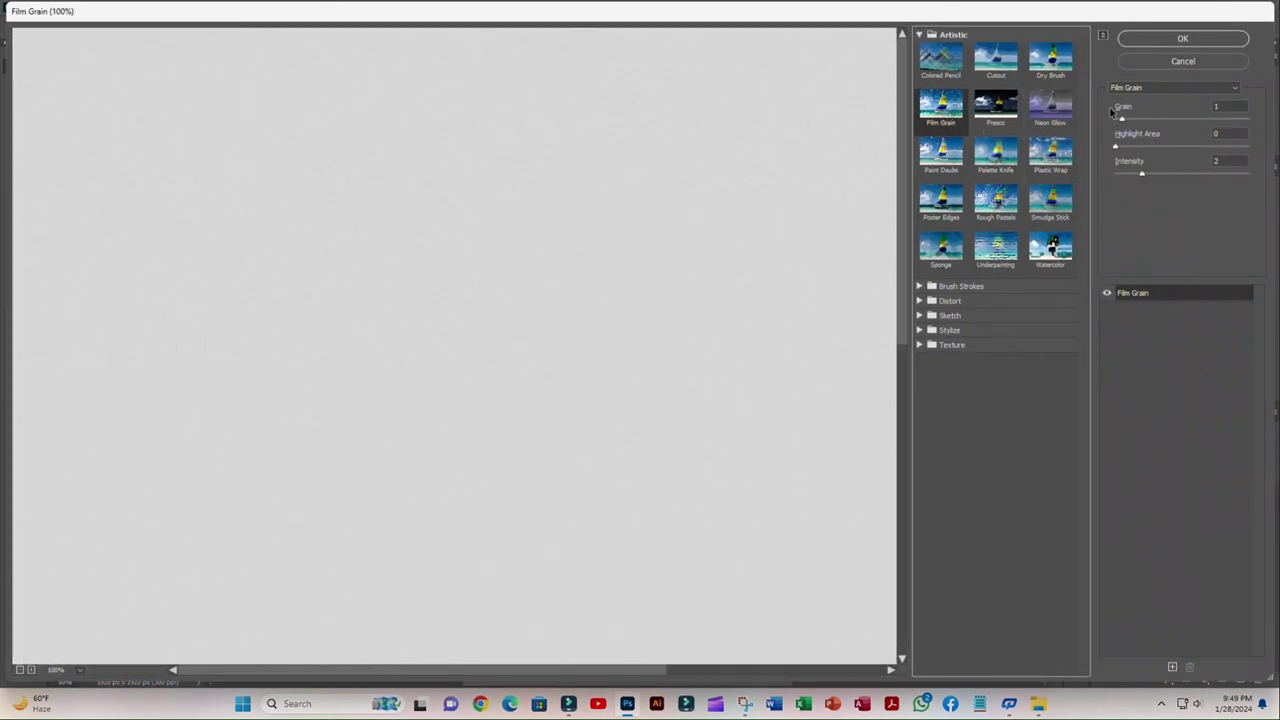
pyautogui.click(1123, 119)
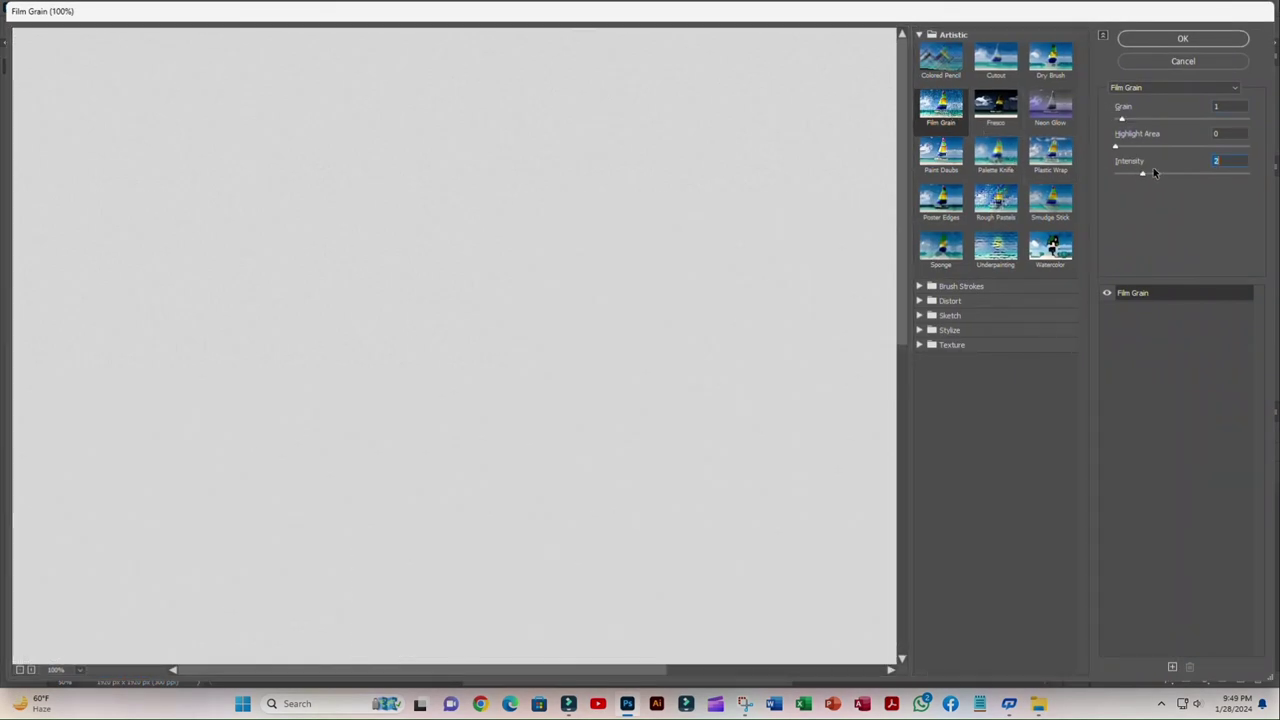
pyautogui.click(1187, 40)
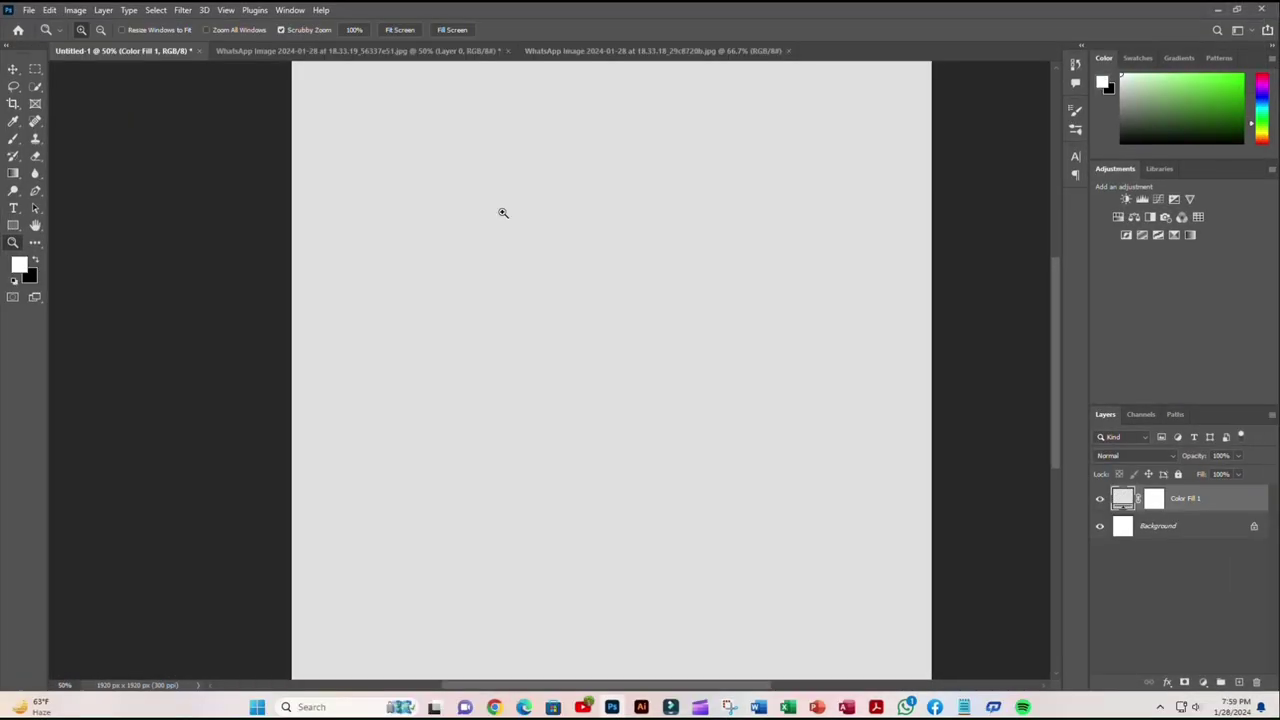
# Step: Mask the basketball player using Select Subject, then convert his layer to a smart object
pyautogui.click(13, 69)
pyautogui.click(580, 50)
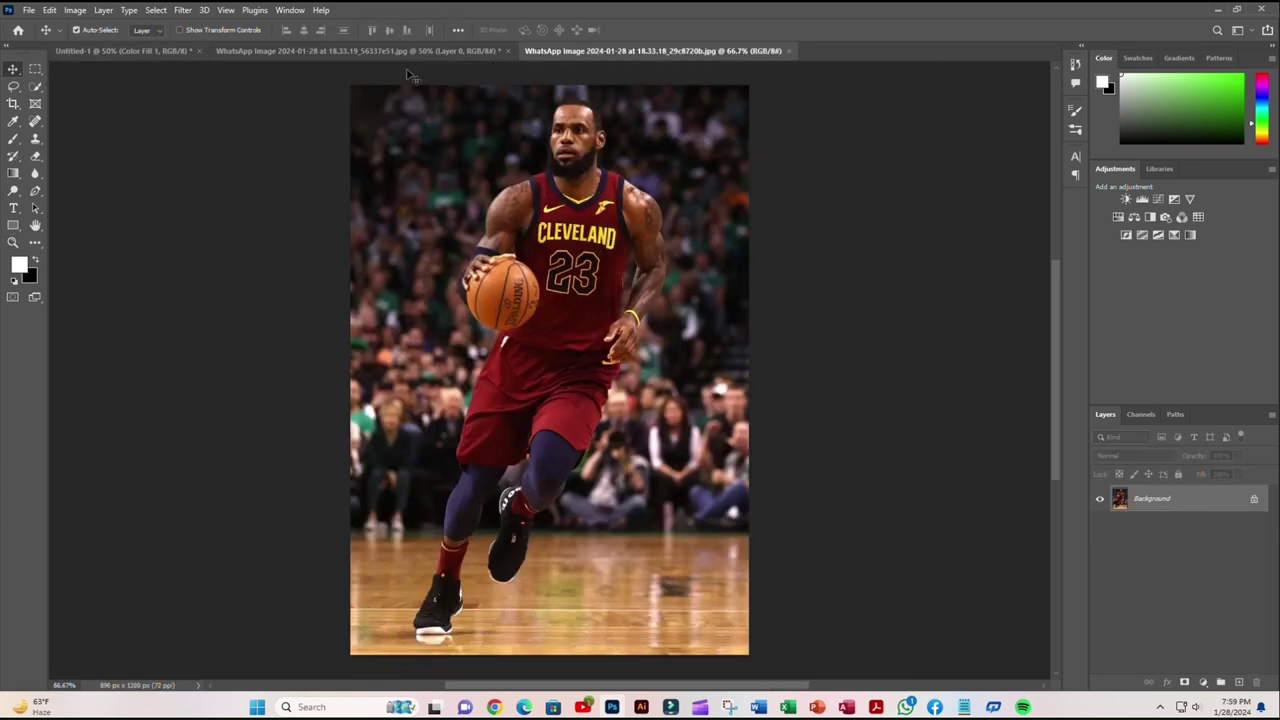
pyautogui.click(156, 10)
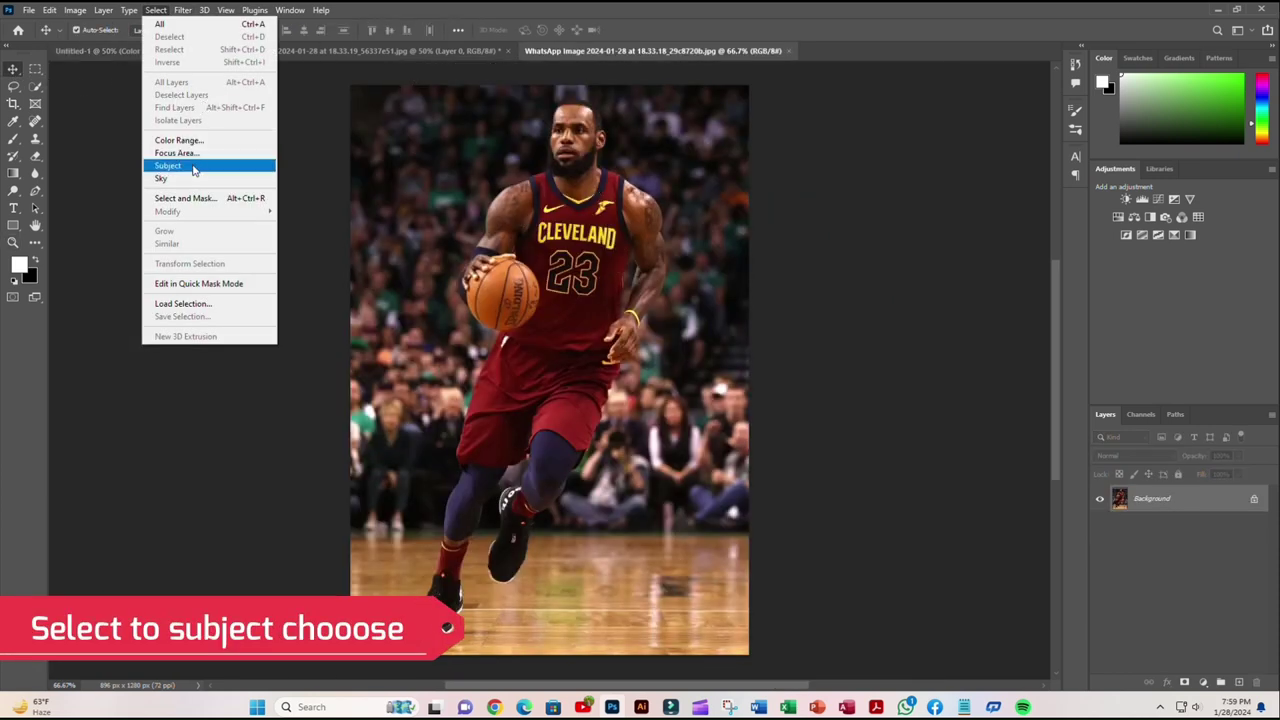
pyautogui.click(269, 166)
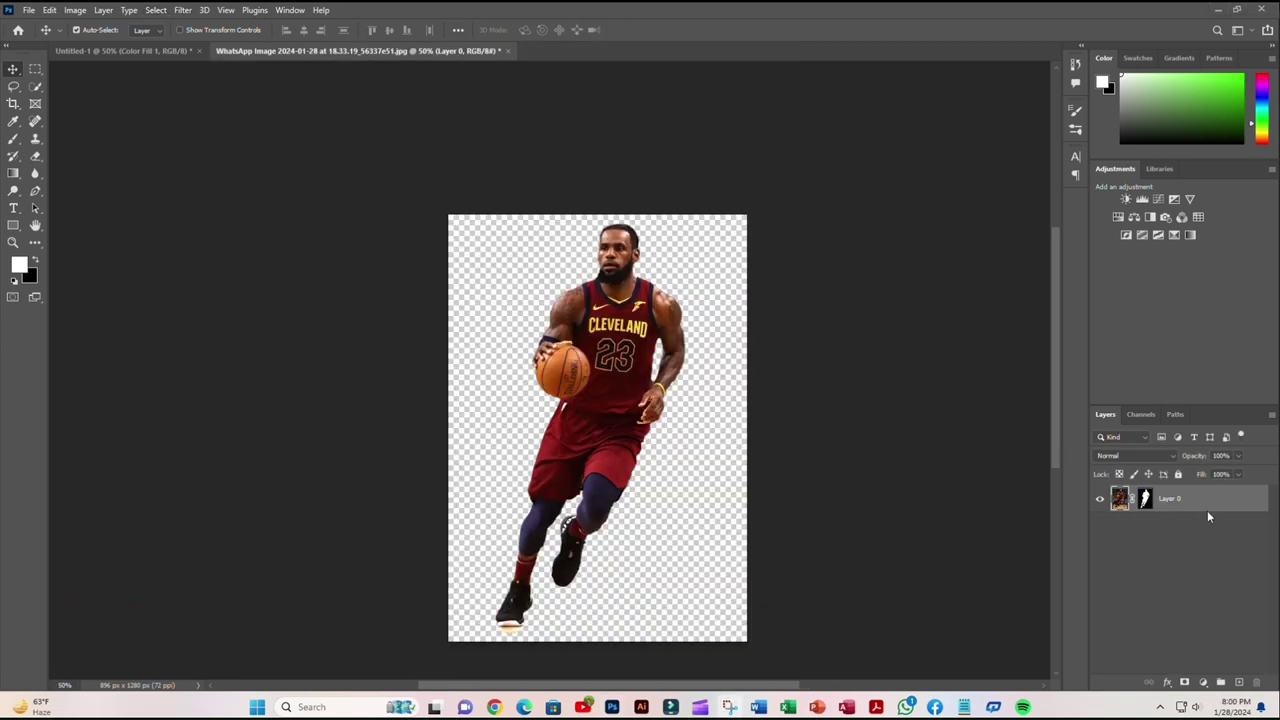
pyautogui.rightClick(1214, 501)
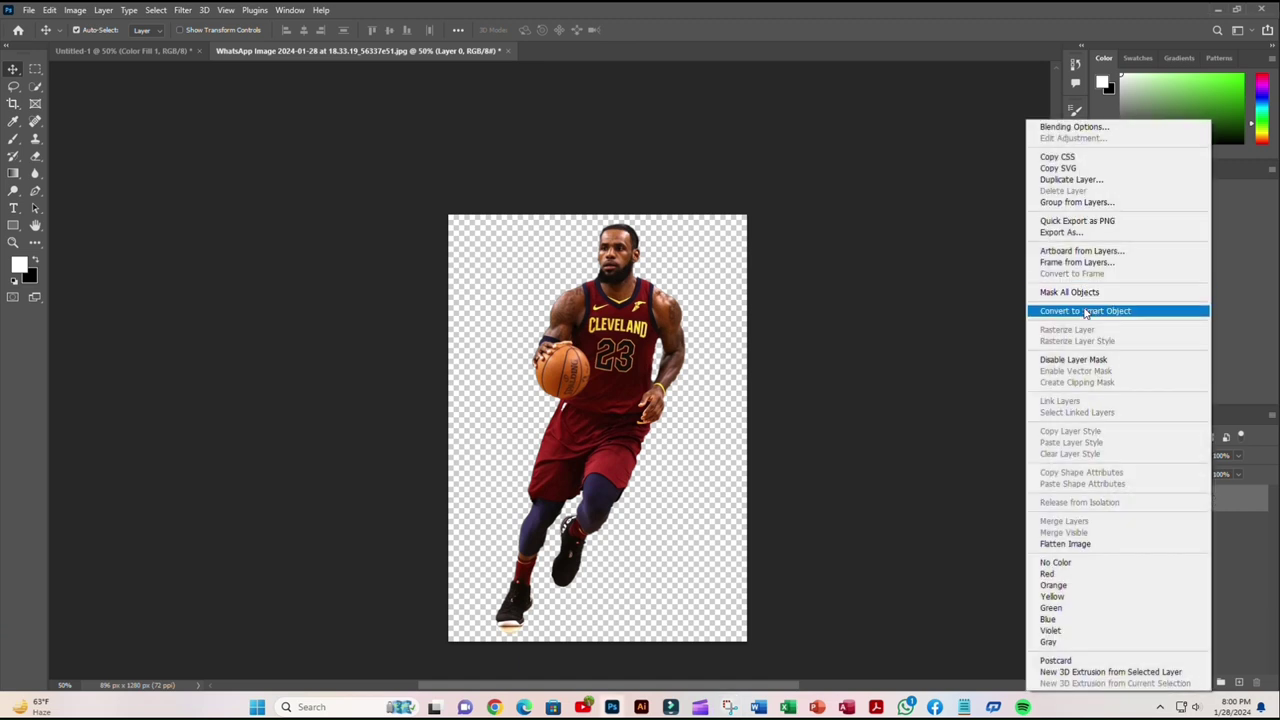
pyautogui.click(1086, 311)
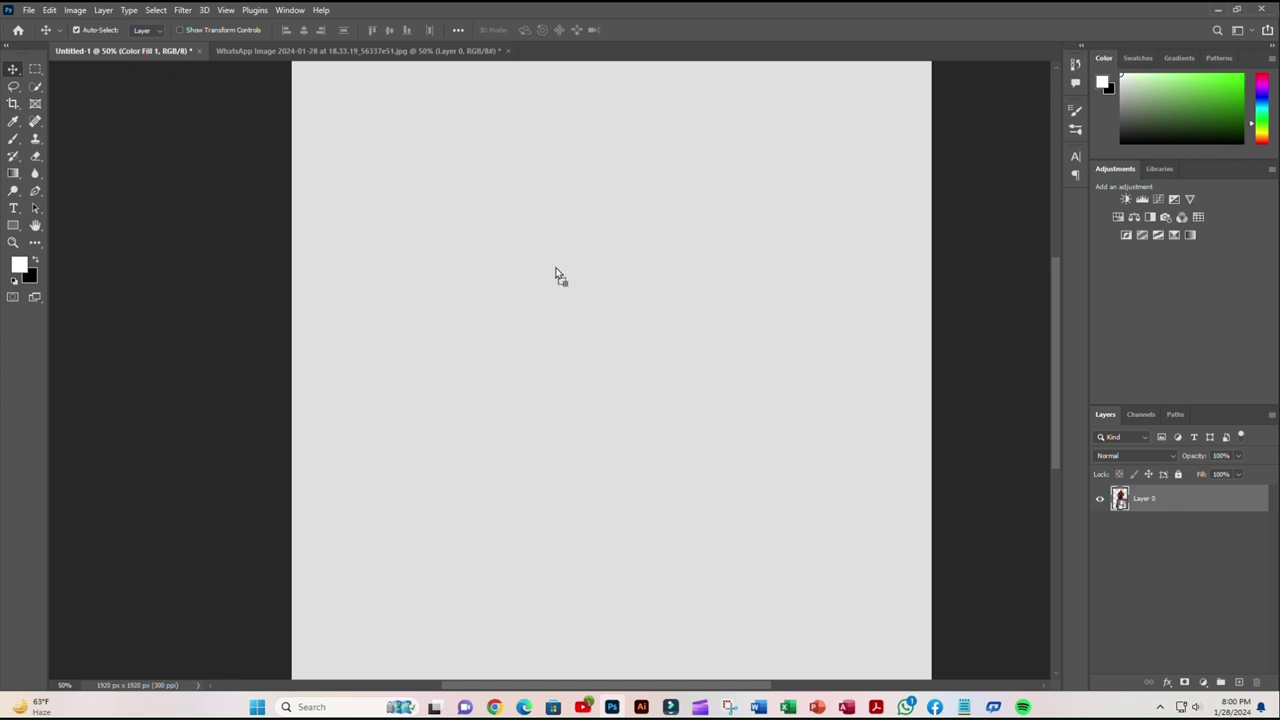
# Step: Place the player in Untitled-1 and put an enlarged, left-shifted copy of his head beneath him
pyautogui.moveTo(139, 50); pyautogui.dragTo(622, 310)
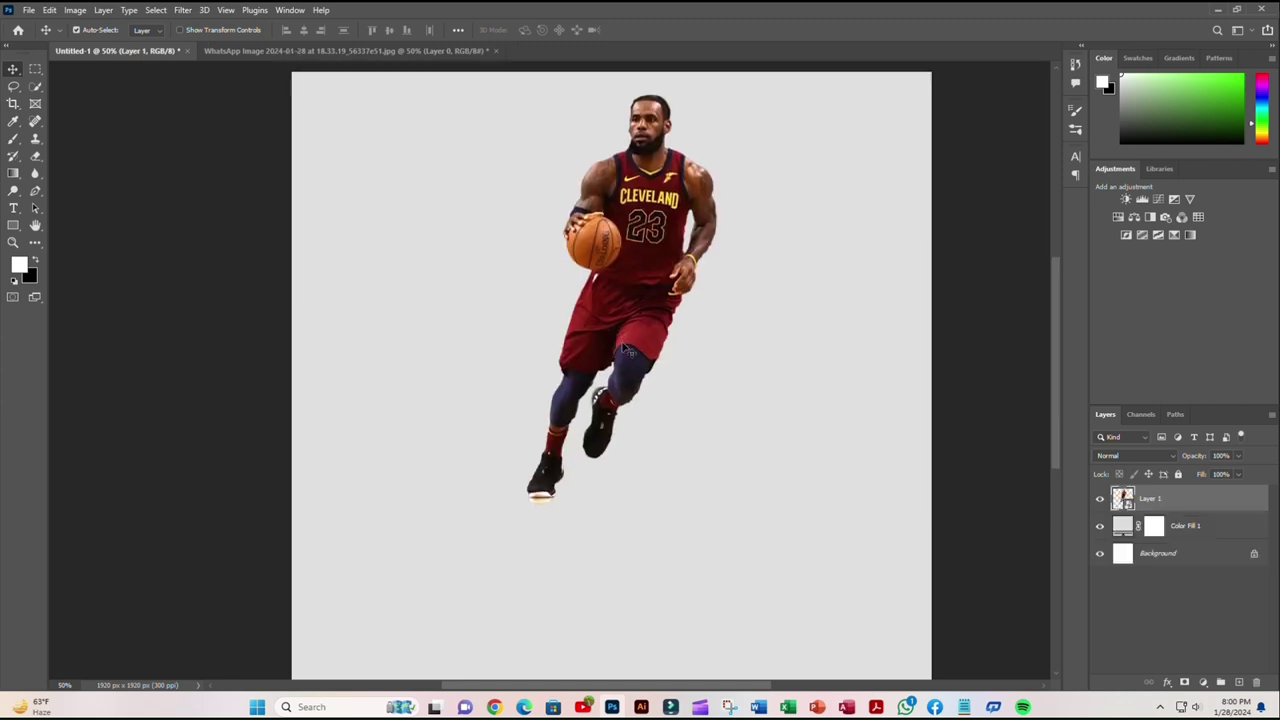
pyautogui.moveTo(703, 275)
pyautogui.mouseDown()
pyautogui.moveTo(693, 345)
pyautogui.moveTo(690, 318)
pyautogui.mouseUp()
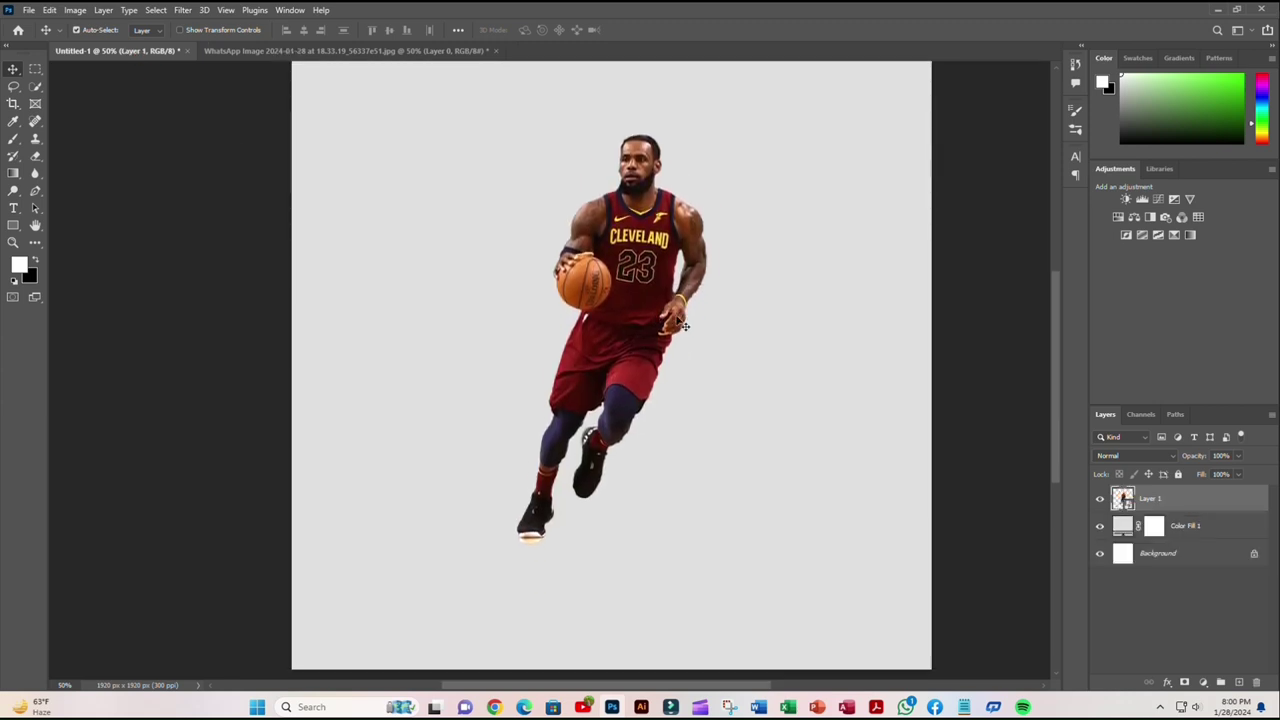
pyautogui.click(13, 88)
pyautogui.moveTo(685, 134)
pyautogui.mouseDown()
pyautogui.moveTo(634, 242)
pyautogui.moveTo(708, 166)
pyautogui.moveTo(686, 136)
pyautogui.mouseUp()
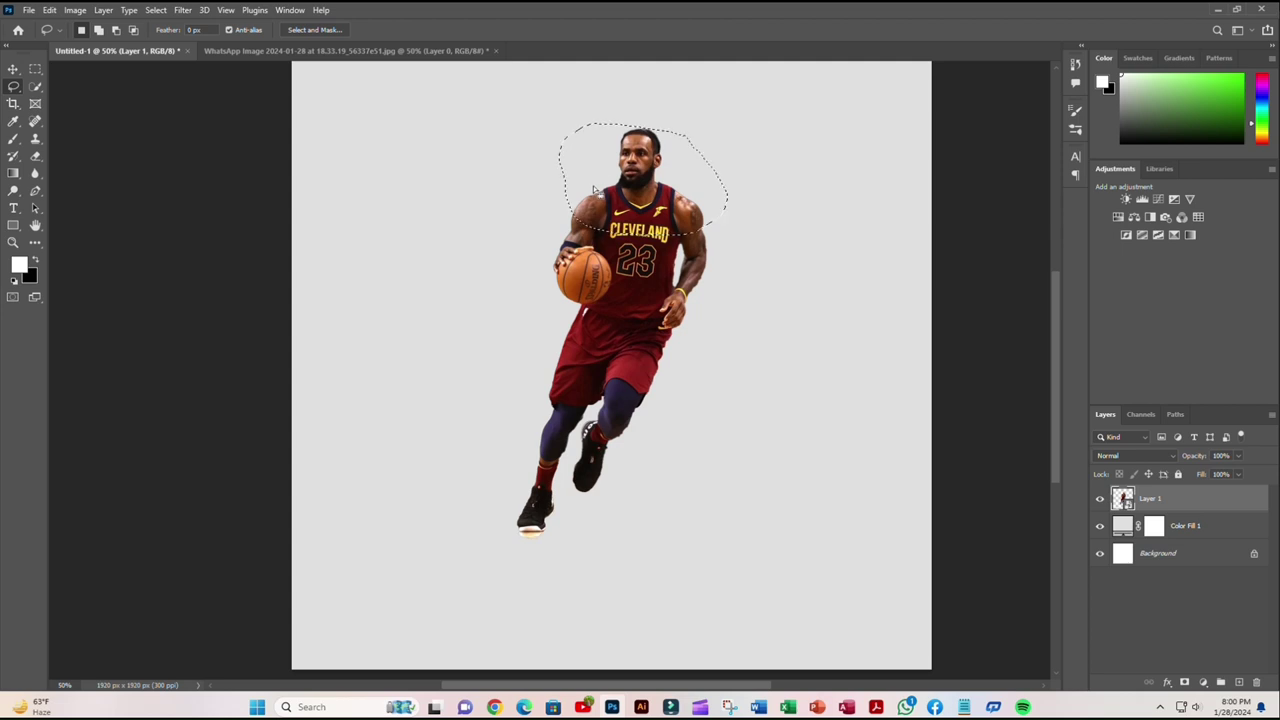
pyautogui.hotkey('ctrl', 'j')
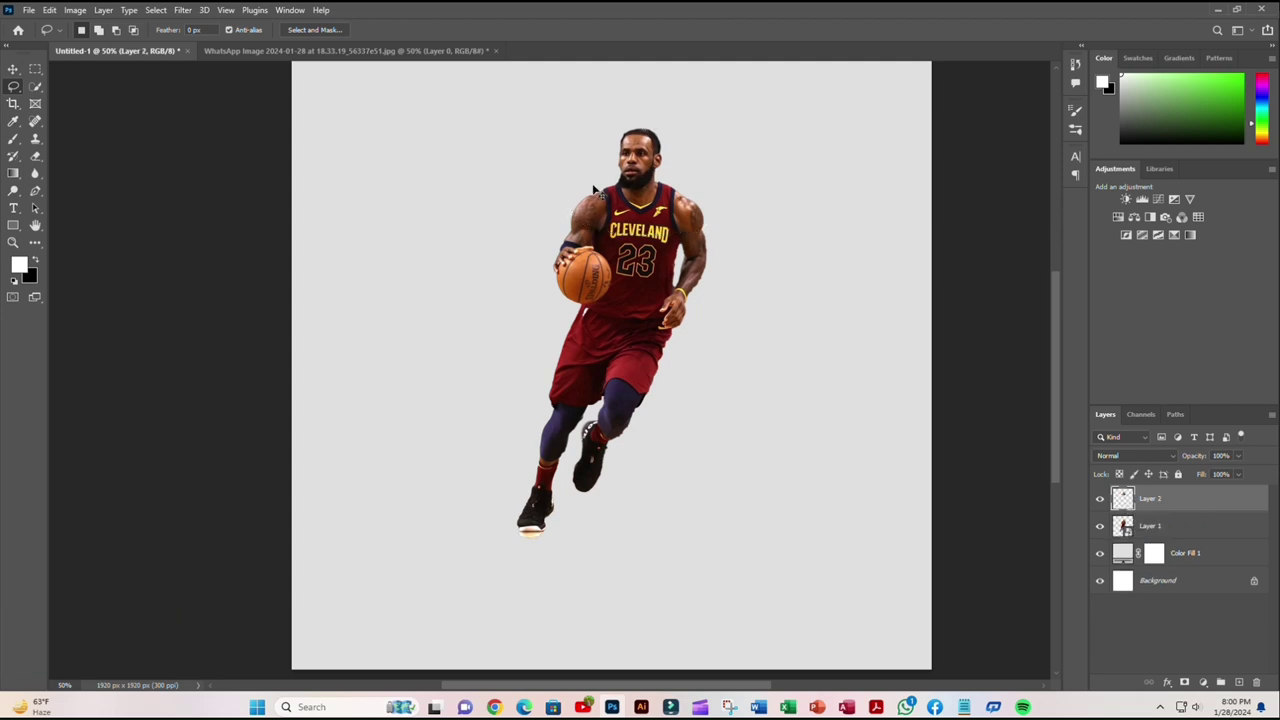
pyautogui.hotkey('ctrl', 't')
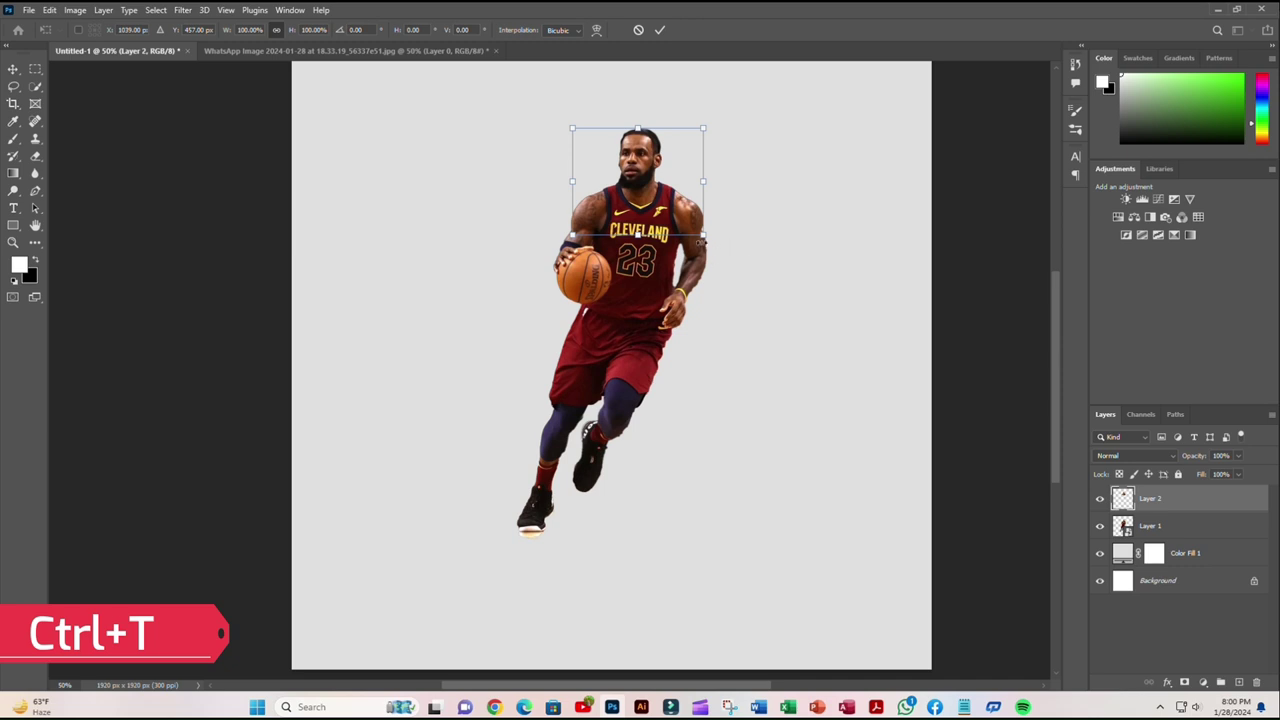
pyautogui.moveTo(702, 241); pyautogui.dragTo(875, 388)
pyautogui.moveTo(735, 332); pyautogui.dragTo(571, 337)
pyautogui.moveTo(1215, 508); pyautogui.dragTo(1214, 538)
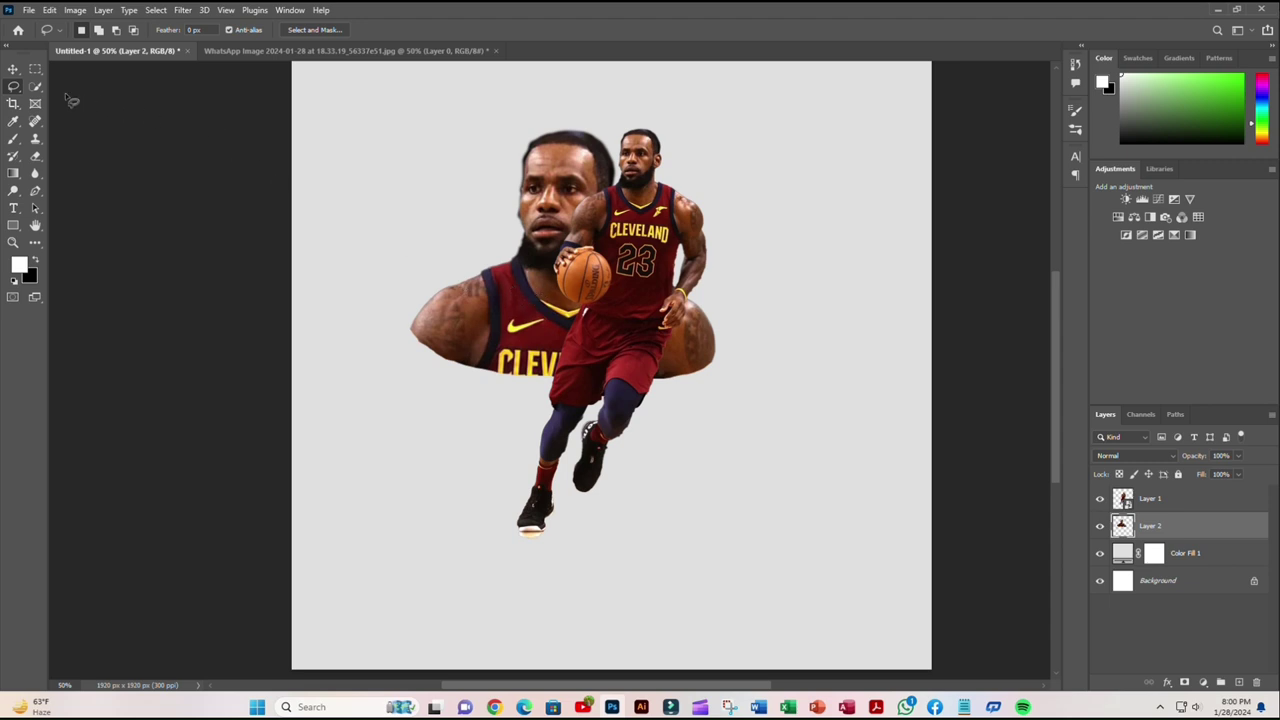
# Step: Turn the enlarged head-copy layer black and white
pyautogui.click(14, 69)
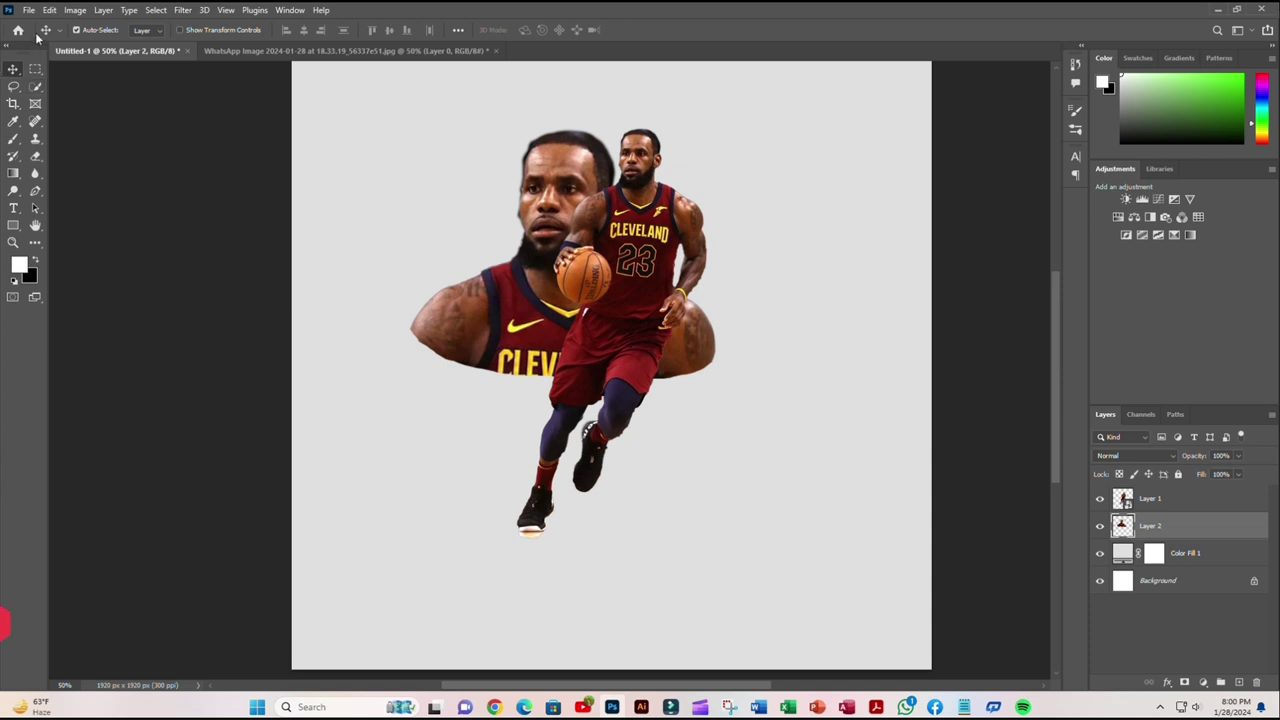
pyautogui.click(75, 10)
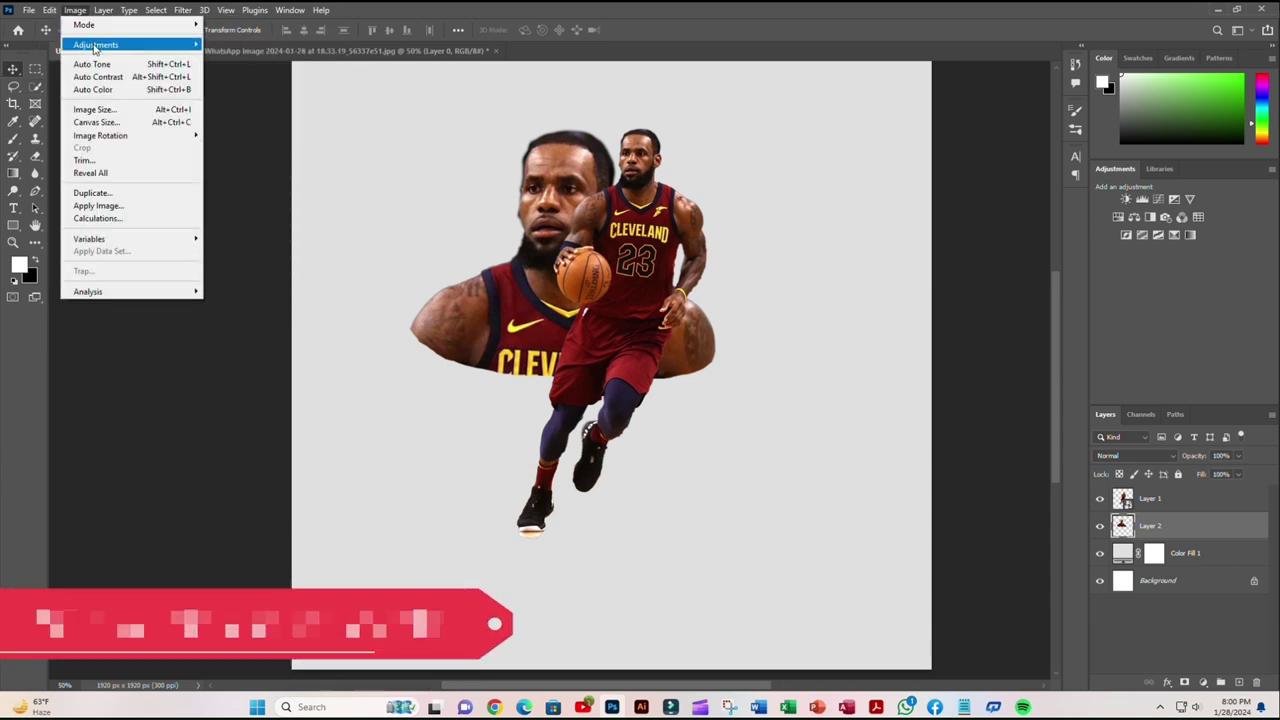
pyautogui.moveTo(96, 44)
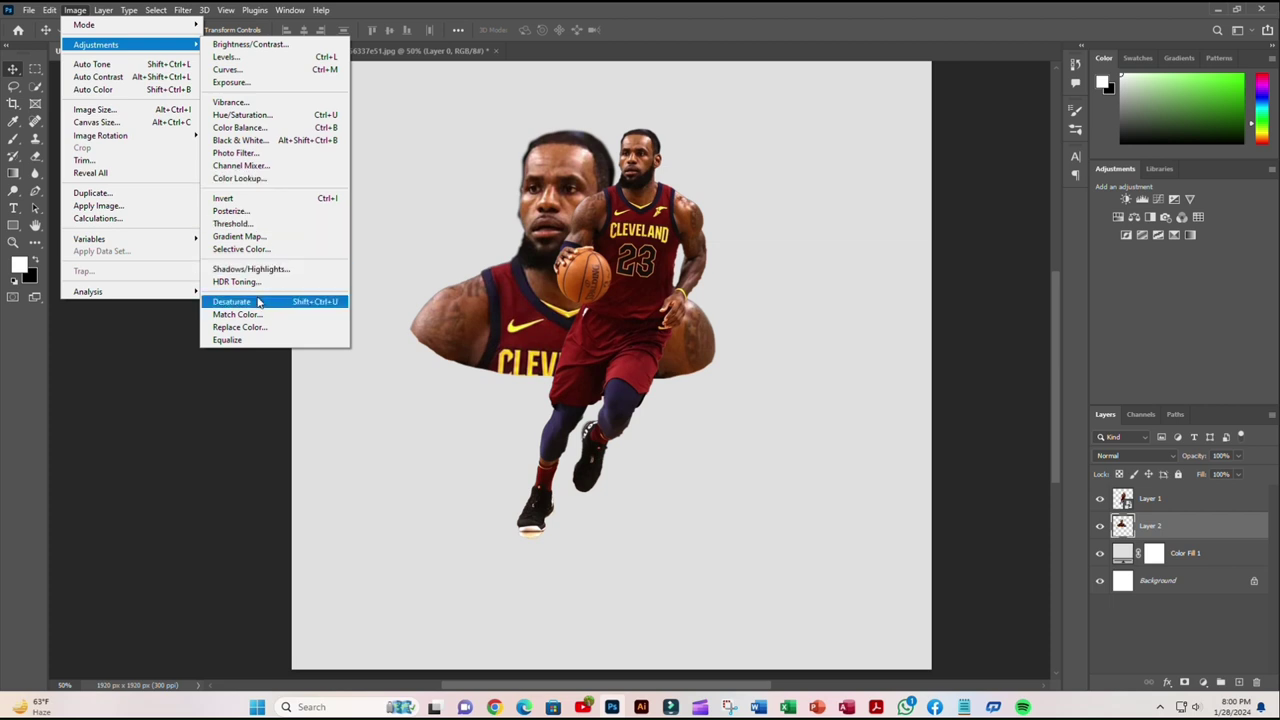
pyautogui.click(258, 301)
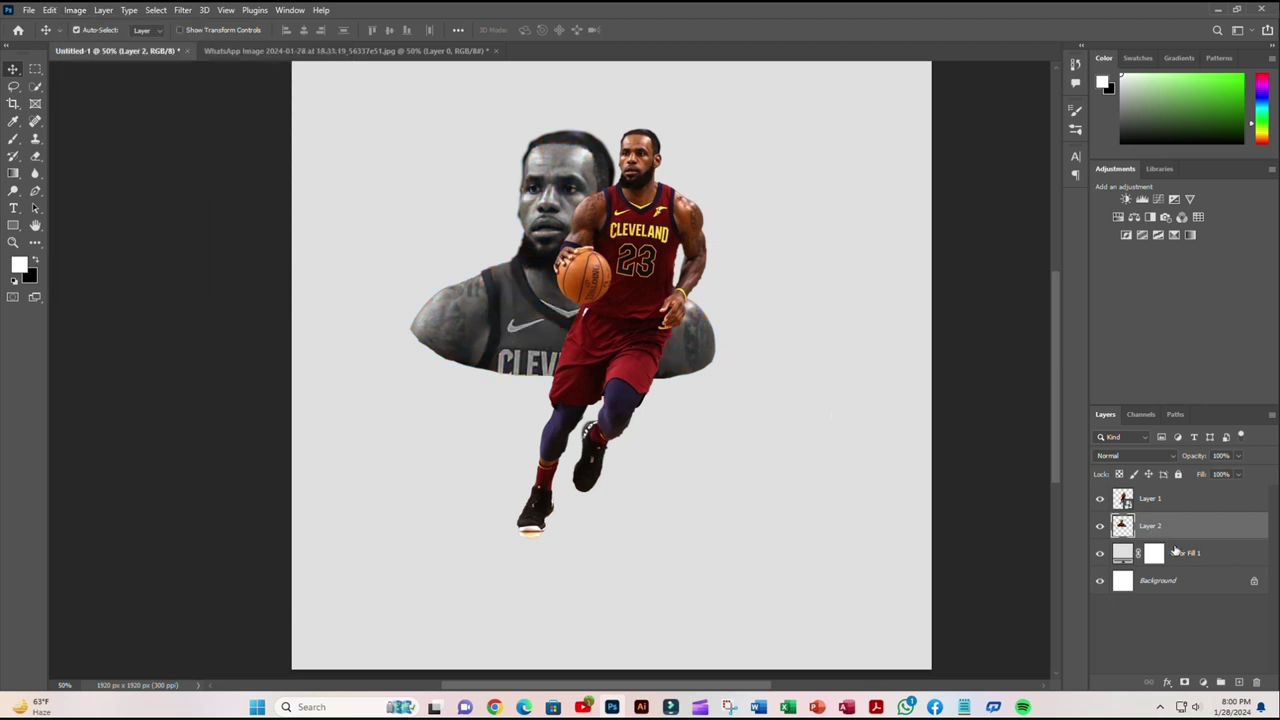
# Step: Add a layer mask and soft-brush away the portrait's left shoulder edge
pyautogui.click(1185, 682)
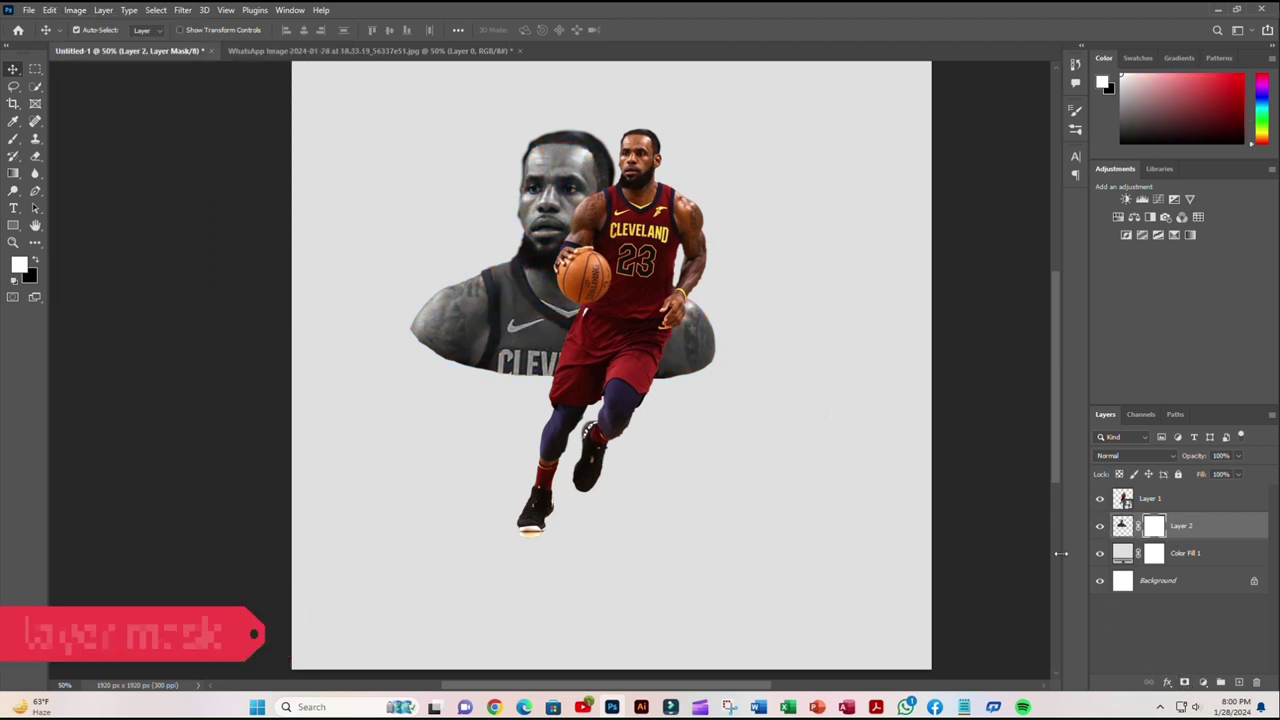
pyautogui.press('b')
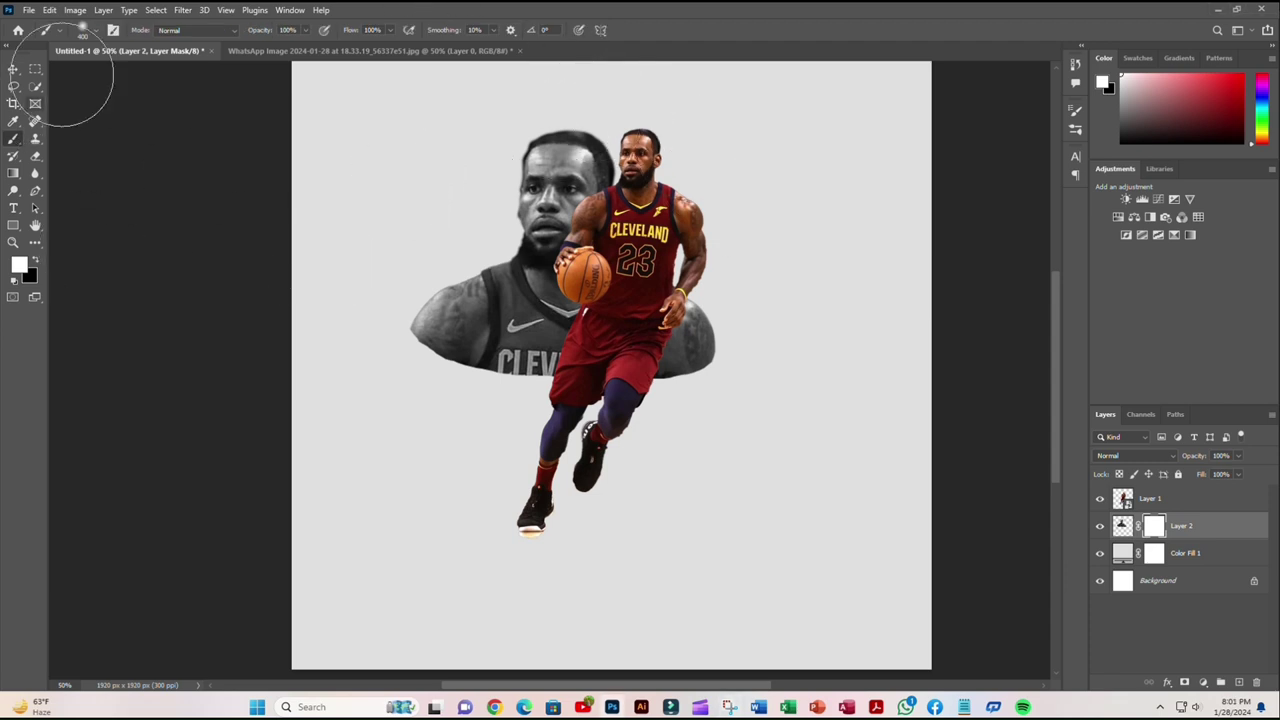
pyautogui.click(92, 33)
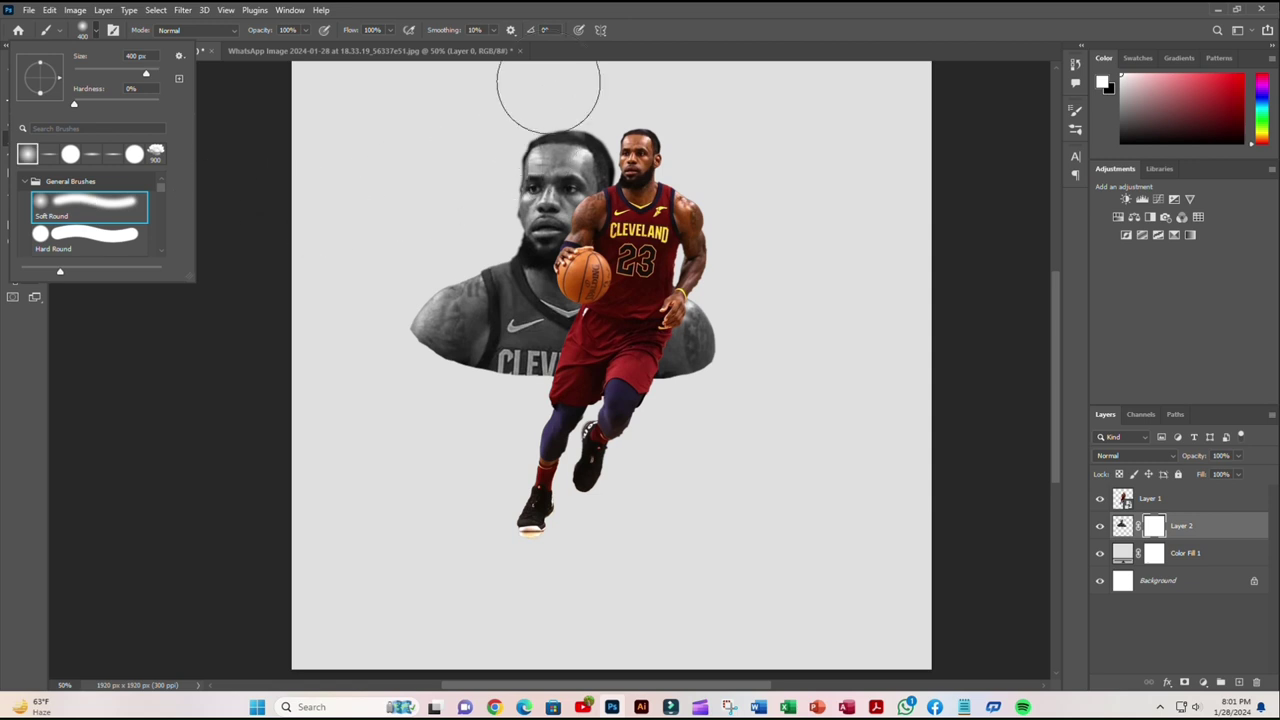
pyautogui.click(568, 40)
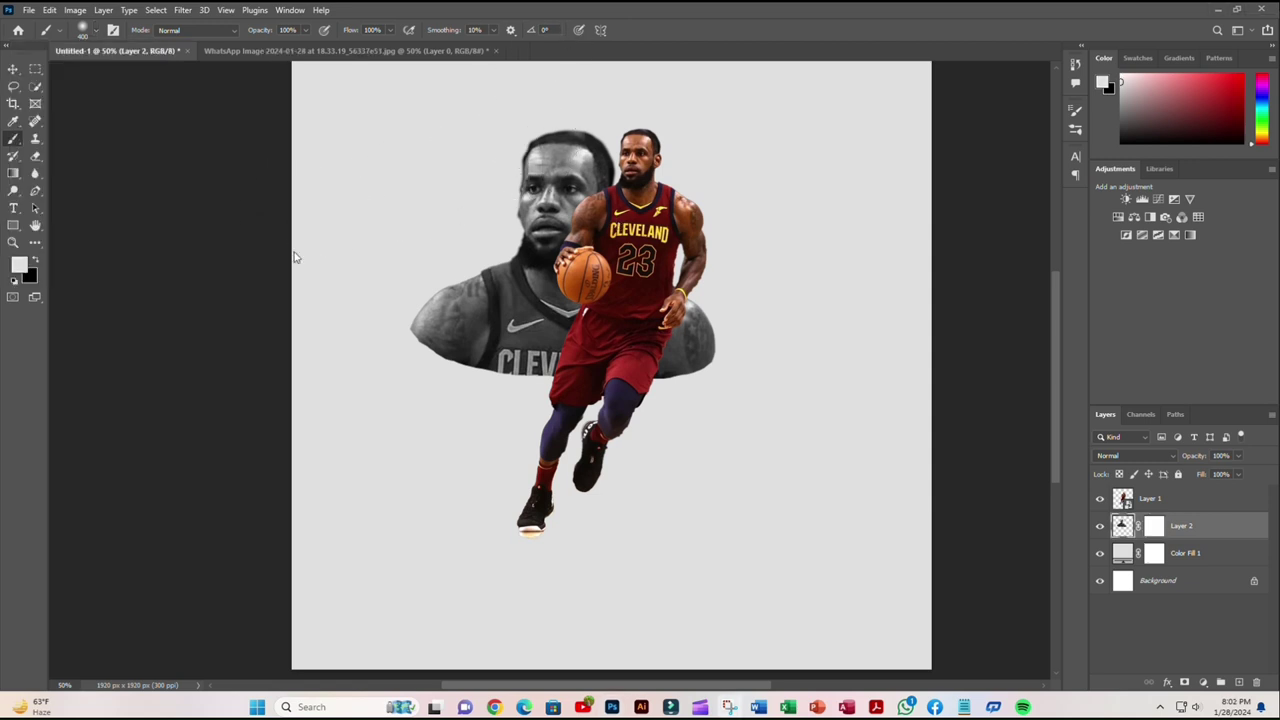
pyautogui.moveTo(386, 286)
pyautogui.mouseDown()
pyautogui.moveTo(408, 328)
pyautogui.moveTo(528, 414)
pyautogui.moveTo(757, 337)
pyautogui.moveTo(528, 414)
pyautogui.moveTo(375, 322)
pyautogui.moveTo(817, 294)
pyautogui.mouseUp()
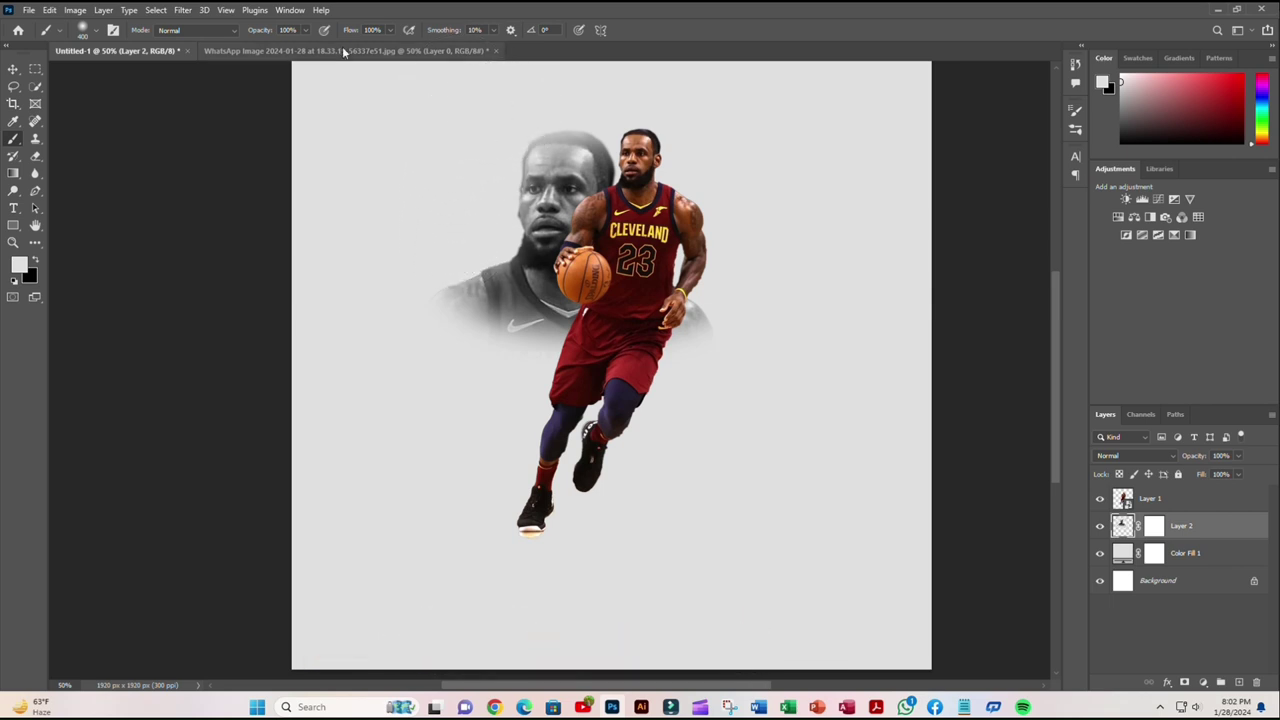
# Step: Lower the face layer's opacity to 59%
pyautogui.click(14, 69)
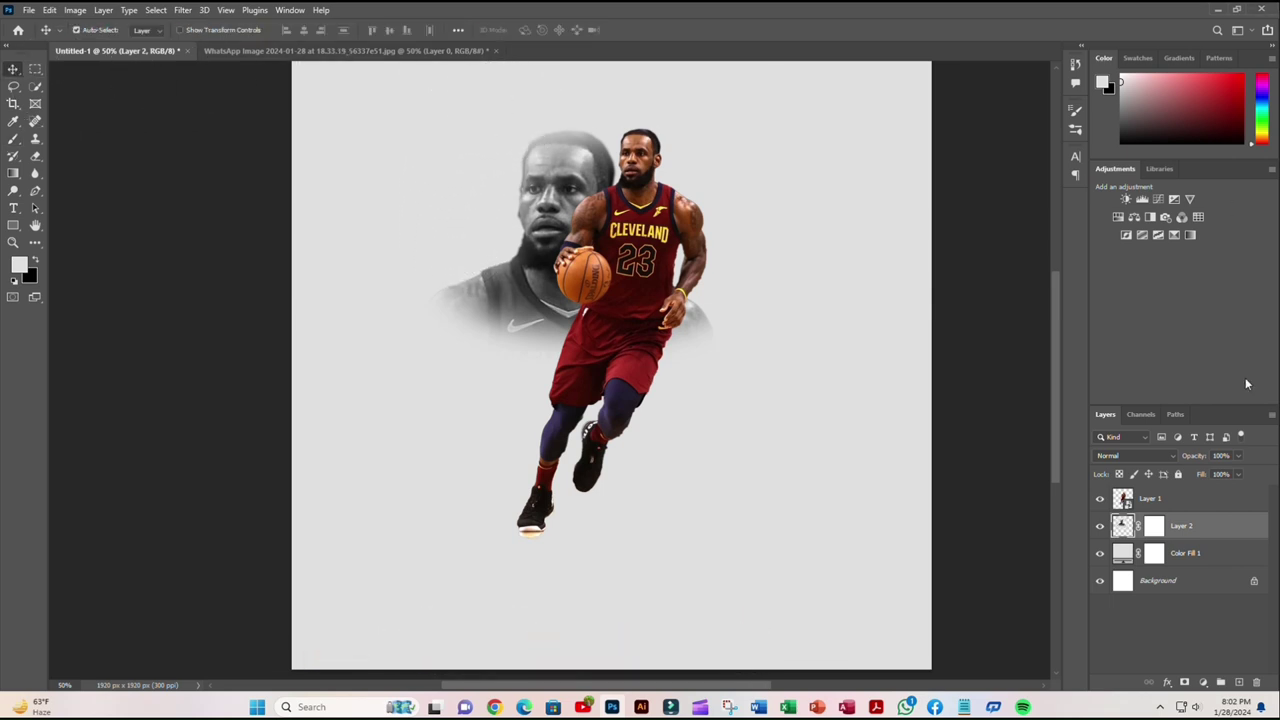
pyautogui.click(1239, 456)
pyautogui.moveTo(1223, 473); pyautogui.dragTo(1215, 474)
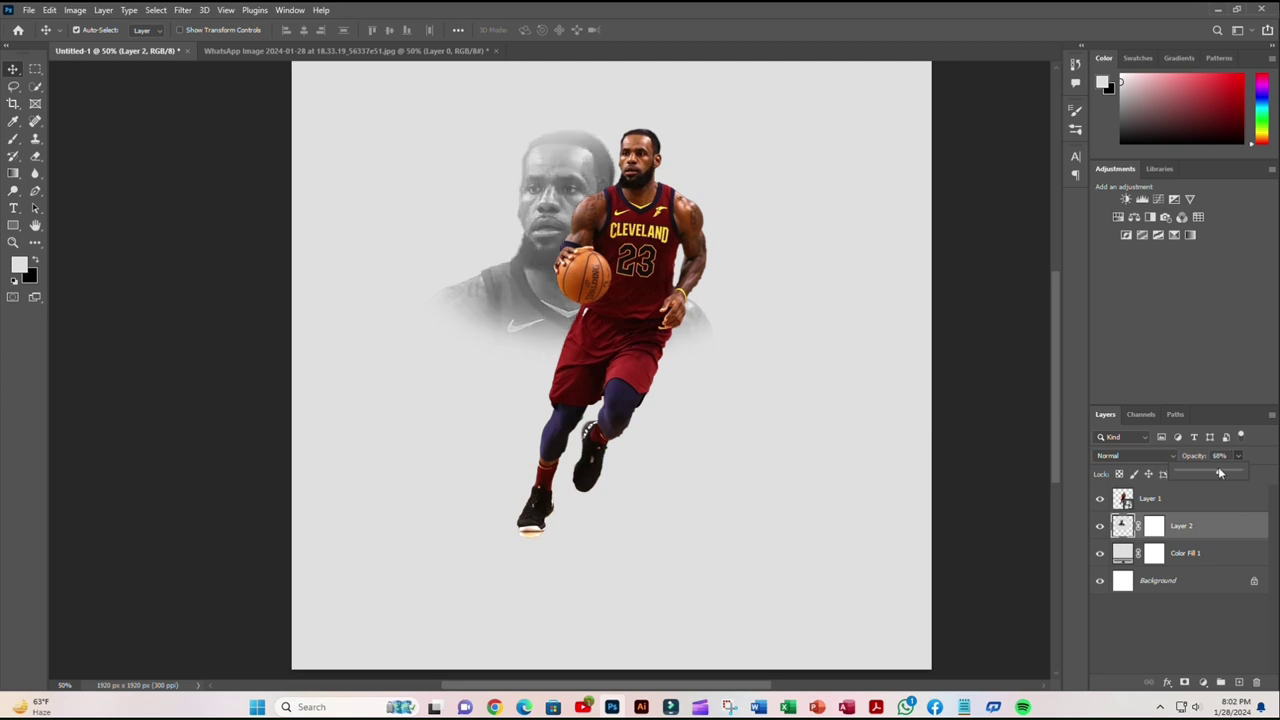
pyautogui.scroll(1, 595, 233)
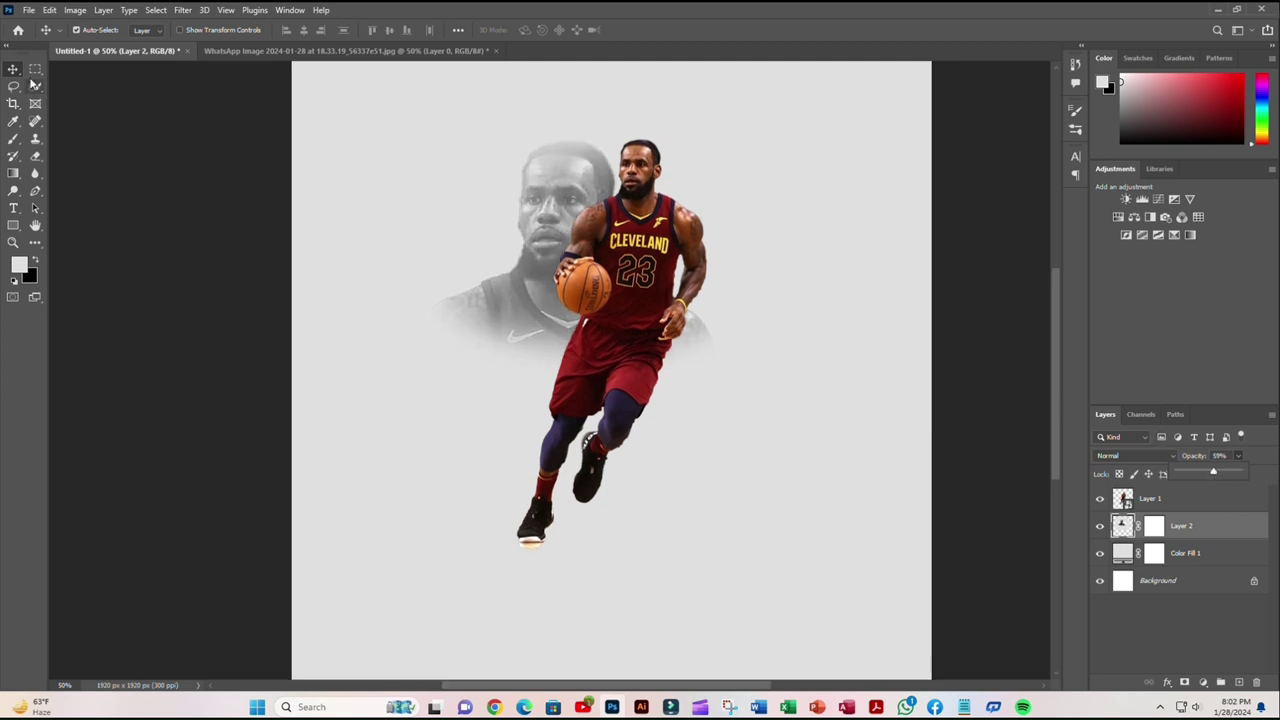
# Step: Create a white "23" text layer and shift it right, behind the player
pyautogui.press('t')
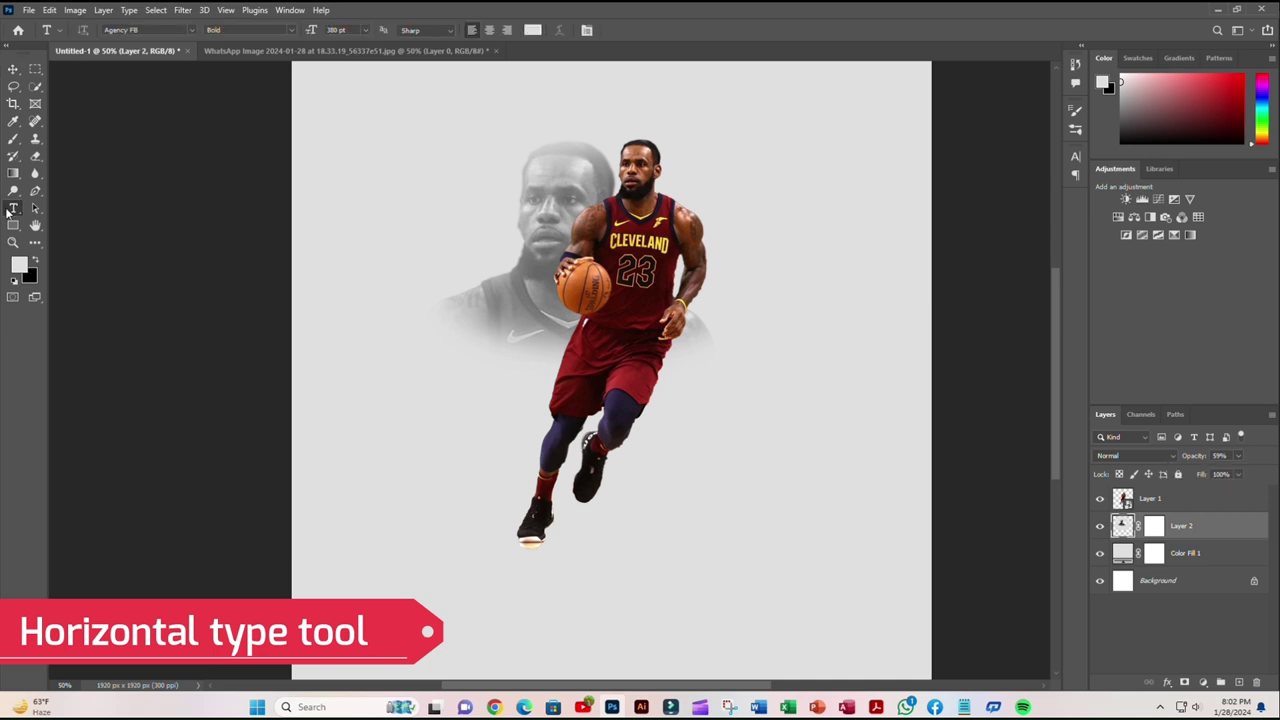
pyautogui.rightClick(13, 208)
pyautogui.click(80, 210)
pyautogui.click(440, 441)
pyautogui.write('23')
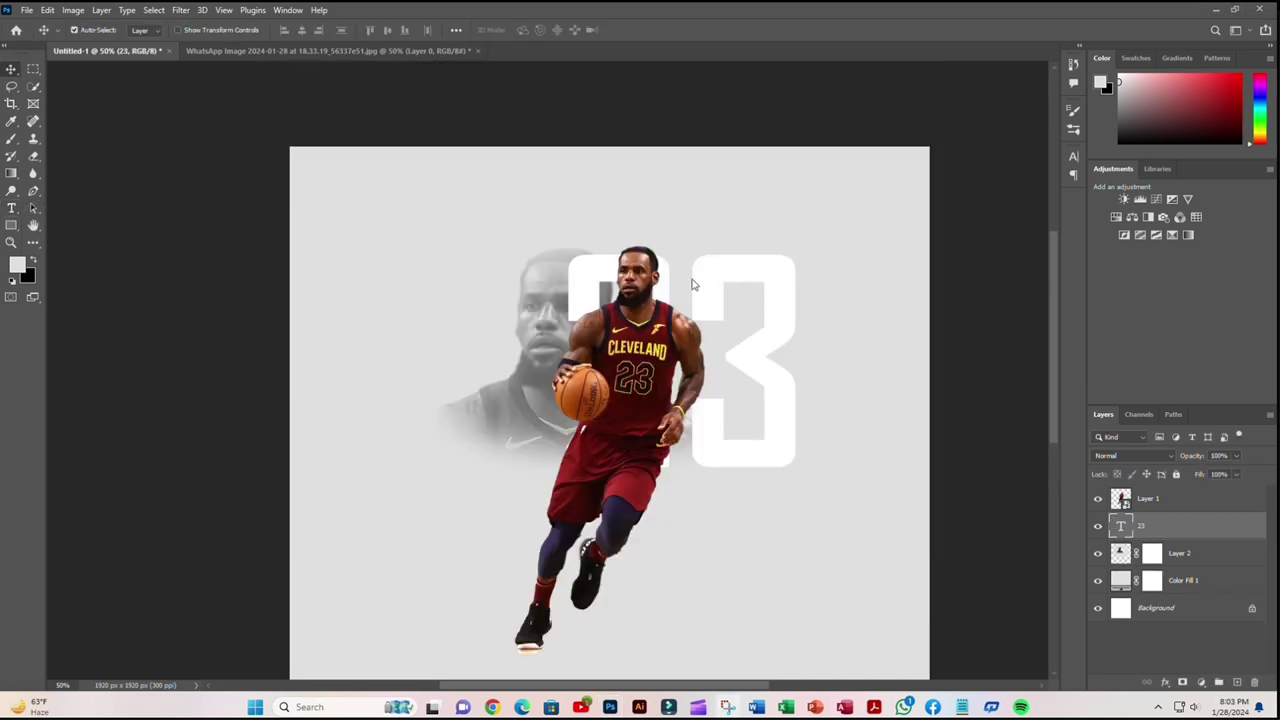
pyautogui.moveTo(722, 268); pyautogui.dragTo(748, 296)
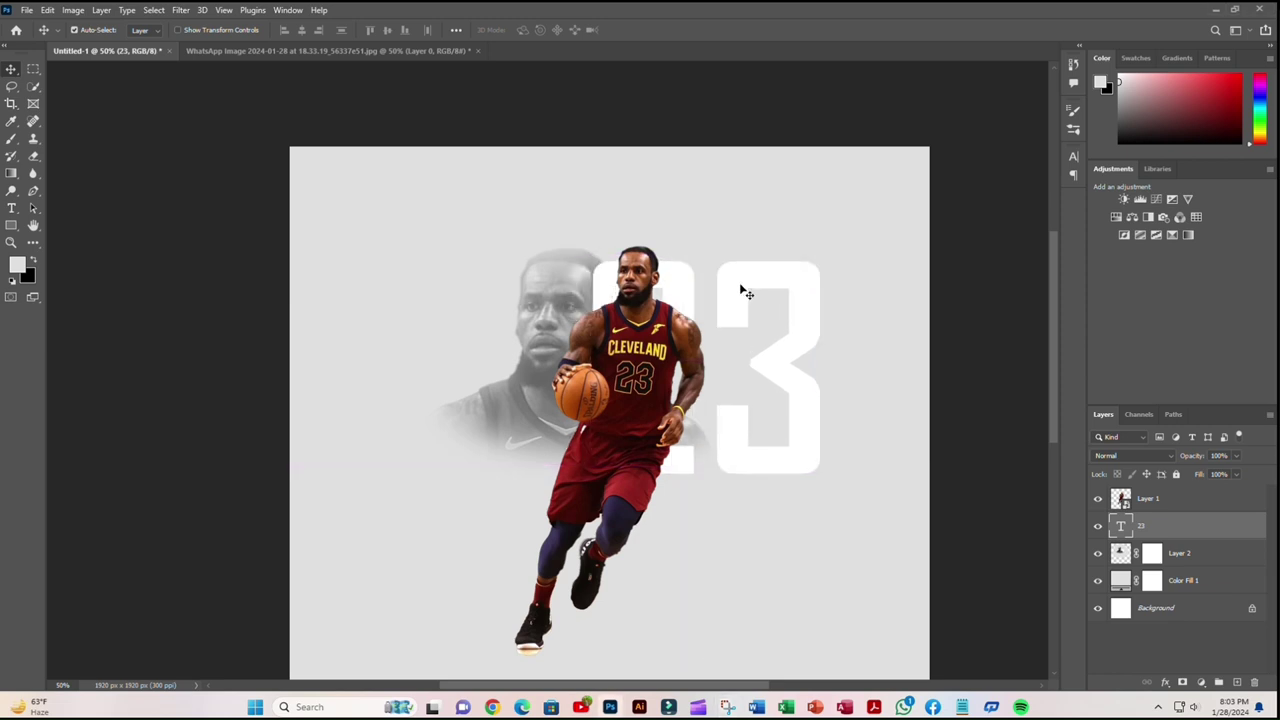
# Step: Scale the 23 to about 104.67% and nudge it up-left behind his torso
pyautogui.hotkey('ctrl', 't')
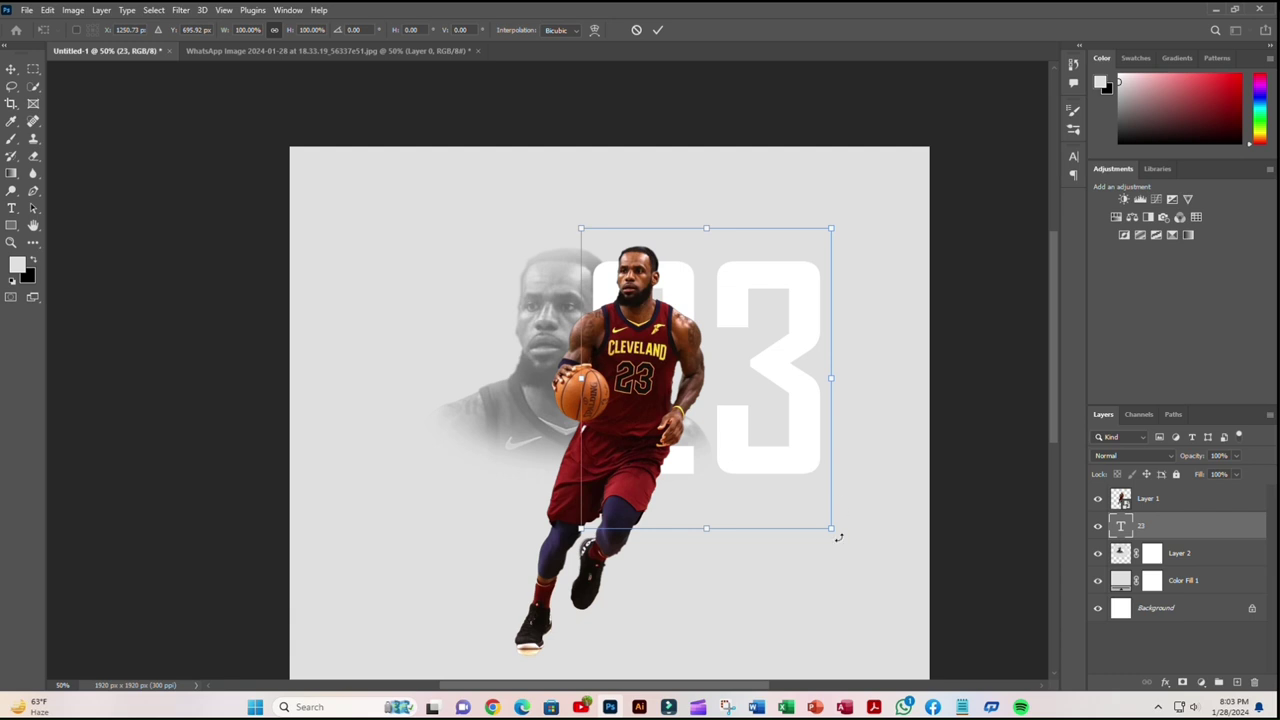
pyautogui.moveTo(835, 533); pyautogui.dragTo(848, 541)
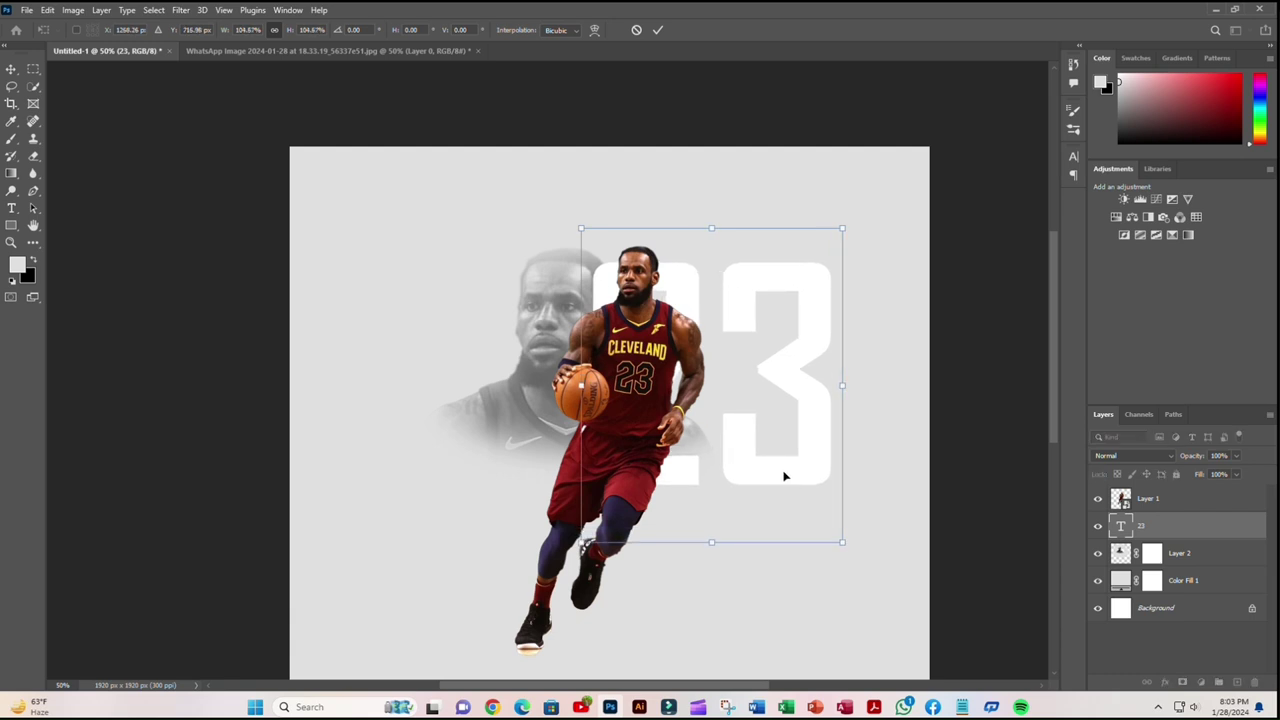
pyautogui.moveTo(783, 474); pyautogui.dragTo(741, 462)
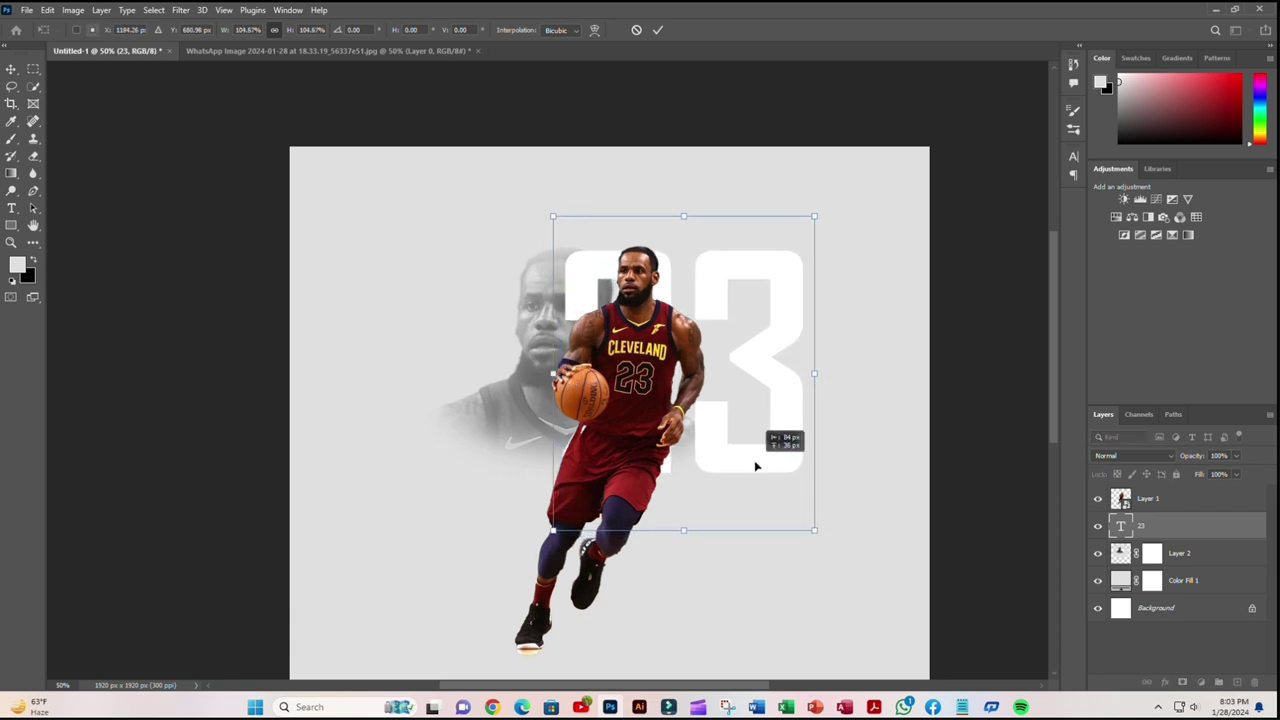
pyautogui.scroll(-2, 746, 458)
pyautogui.scroll(-2, 742, 440)
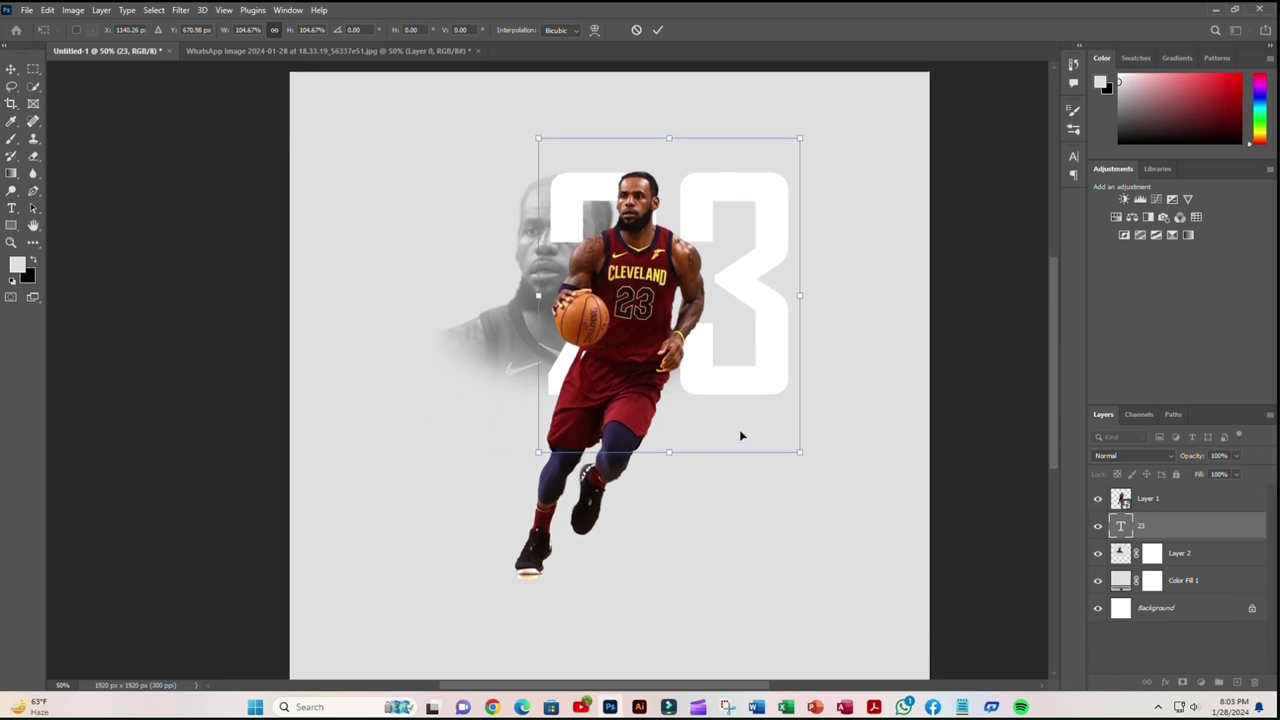
pyautogui.moveTo(727, 386); pyautogui.dragTo(718, 381)
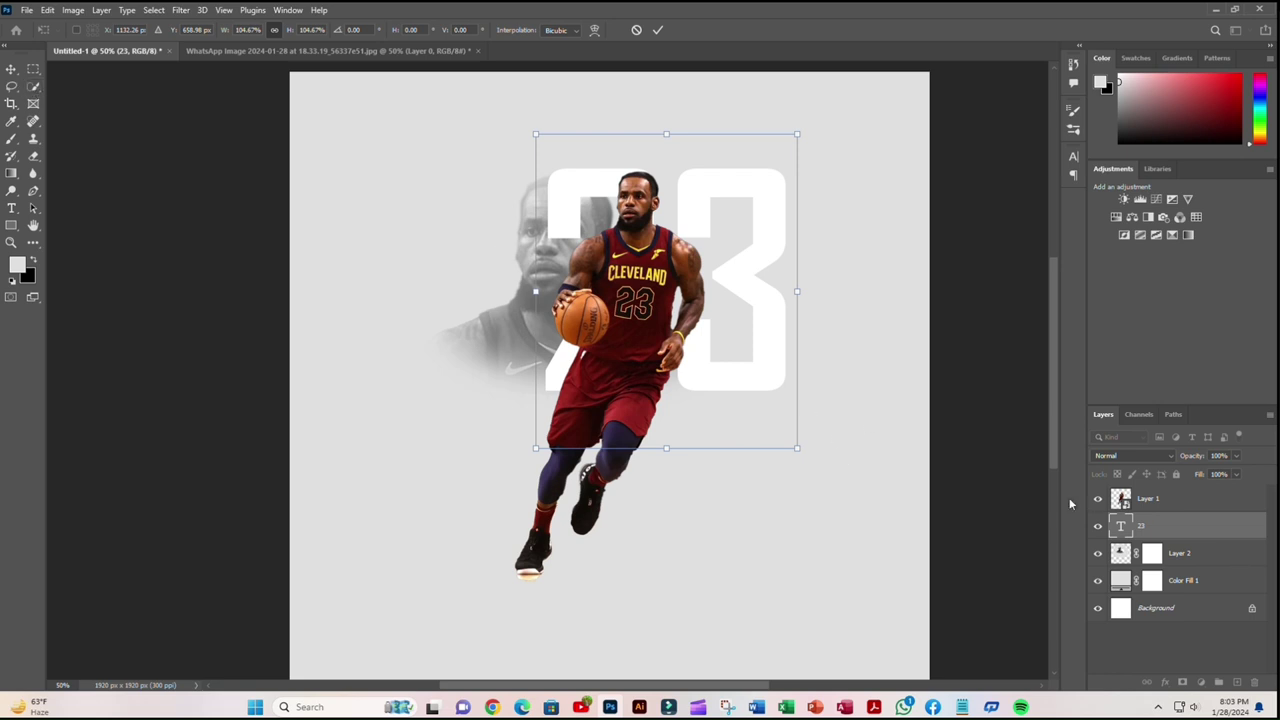
pyautogui.click(1172, 531)
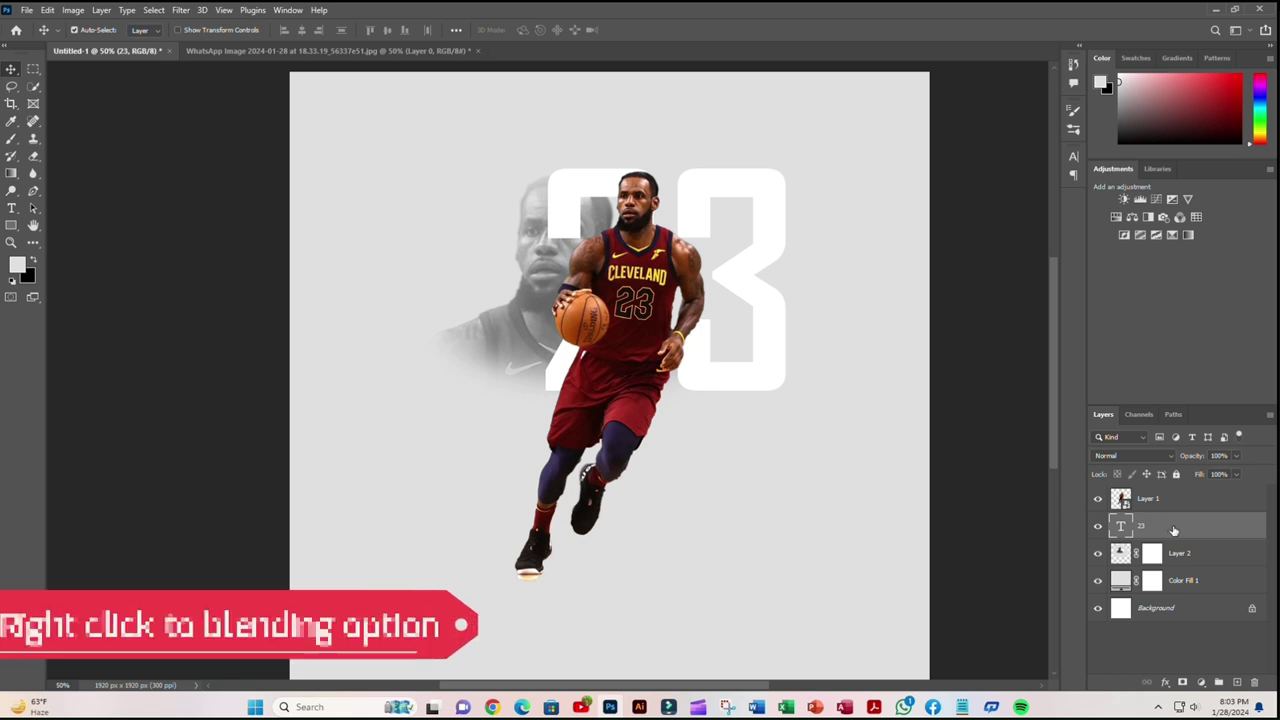
# Step: Enable a dark-red linear Gradient Overlay at 90° on the 23 and open the Gradient Editor
pyautogui.doubleClick(1172, 531)
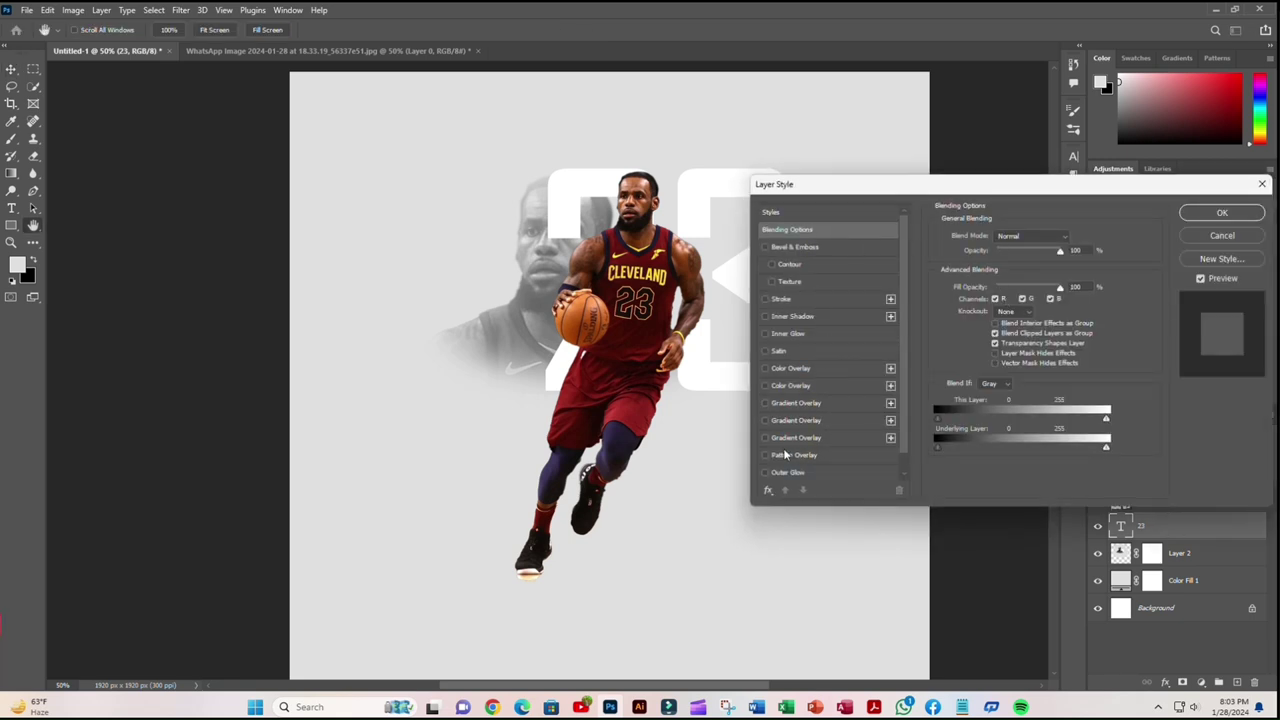
pyautogui.click(891, 404)
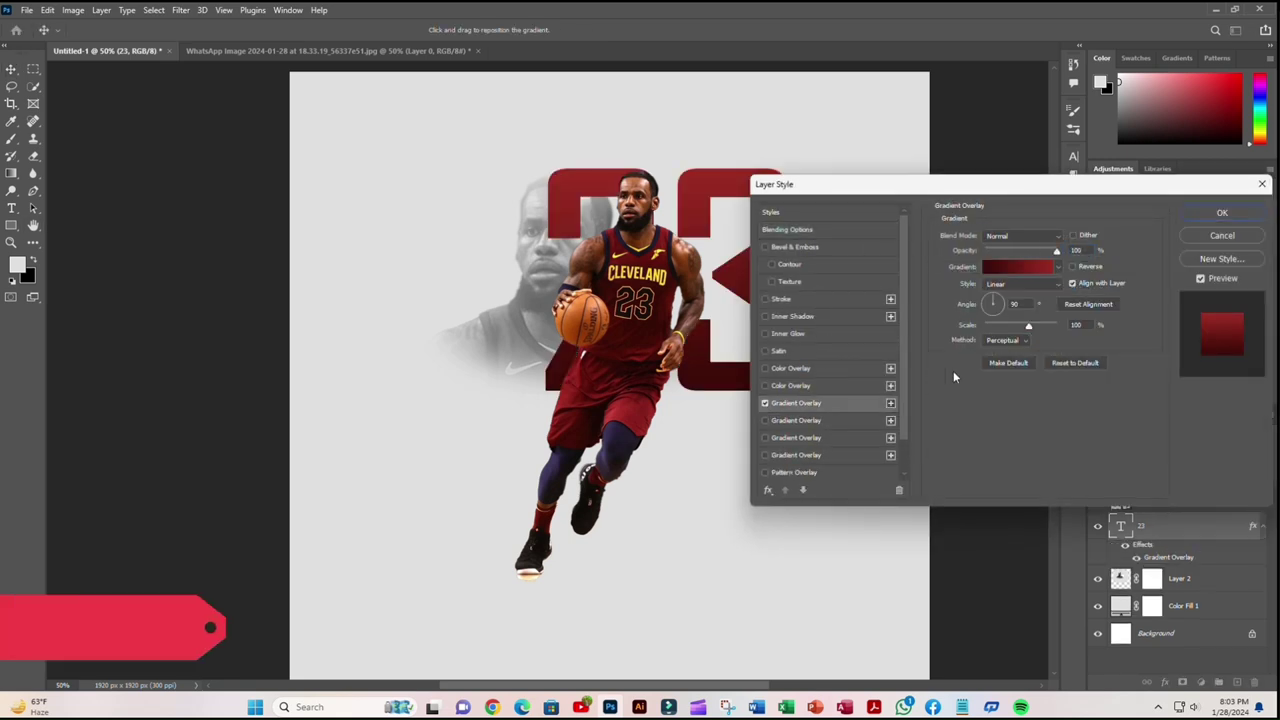
pyautogui.click(1050, 268)
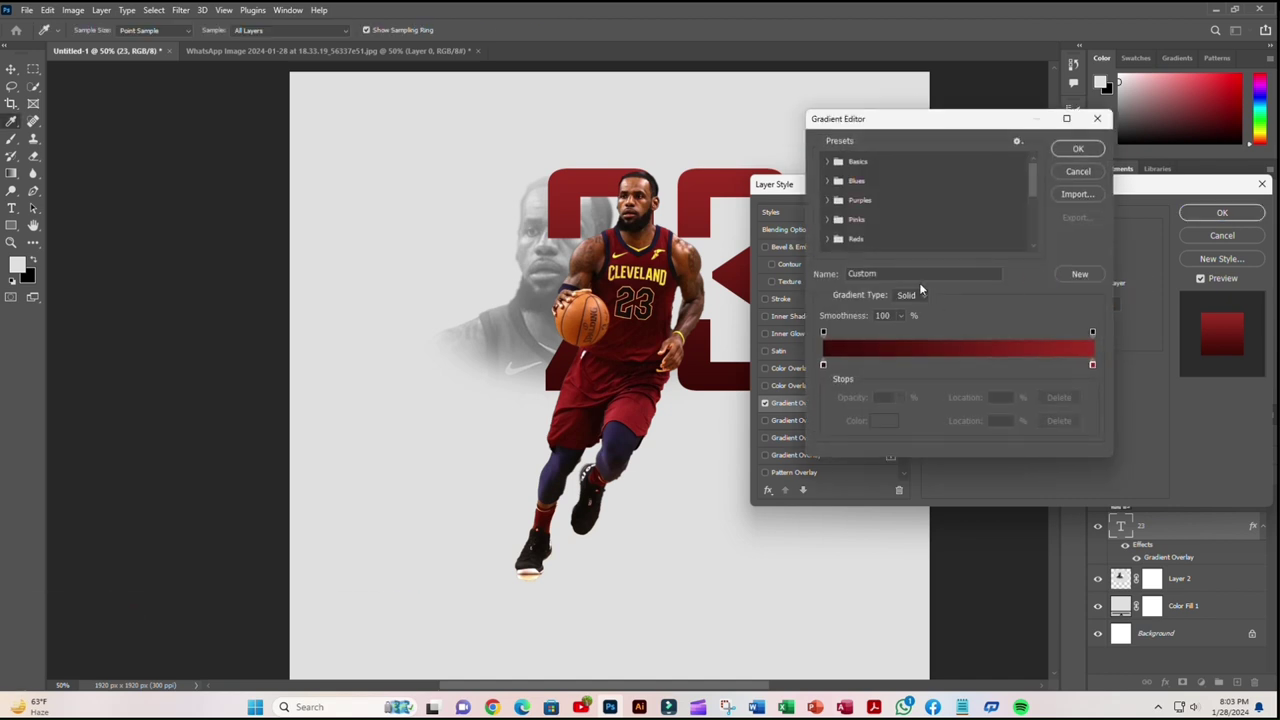
# Step: Start from the Black, White preset and set the left gradient stop to maroon 310c06
pyautogui.click(826, 162)
pyautogui.click(846, 184)
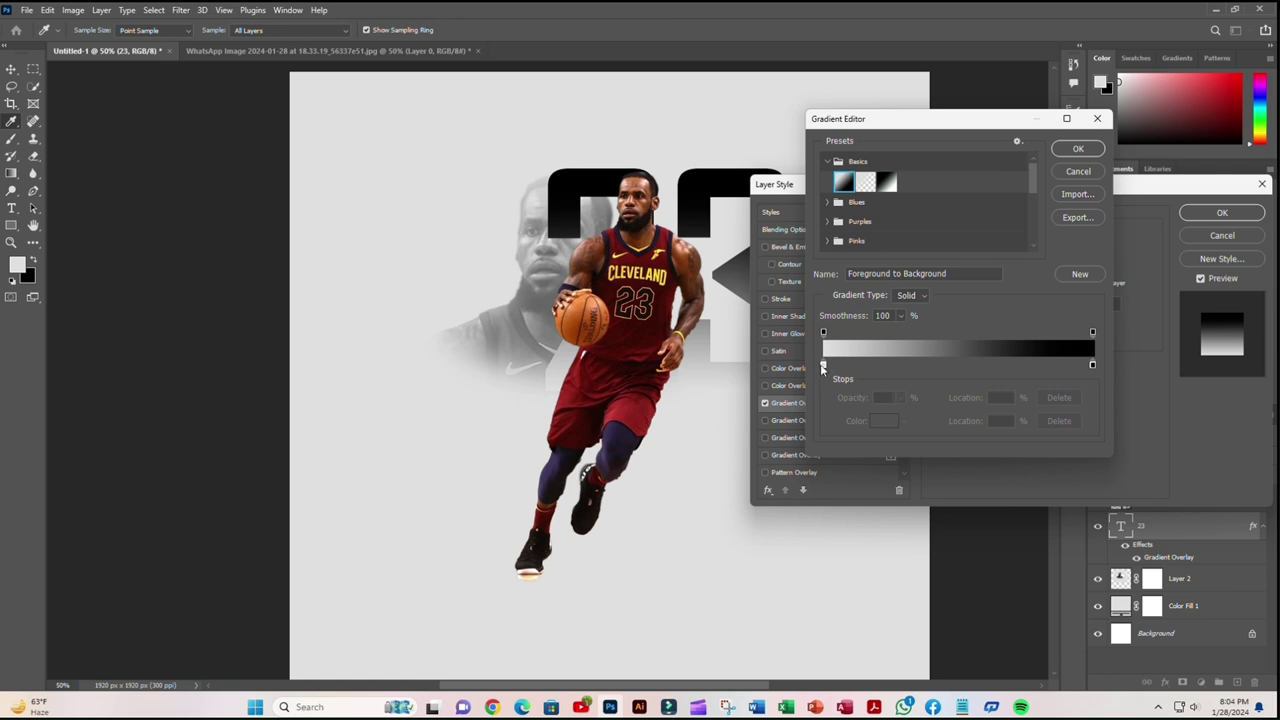
pyautogui.click(887, 184)
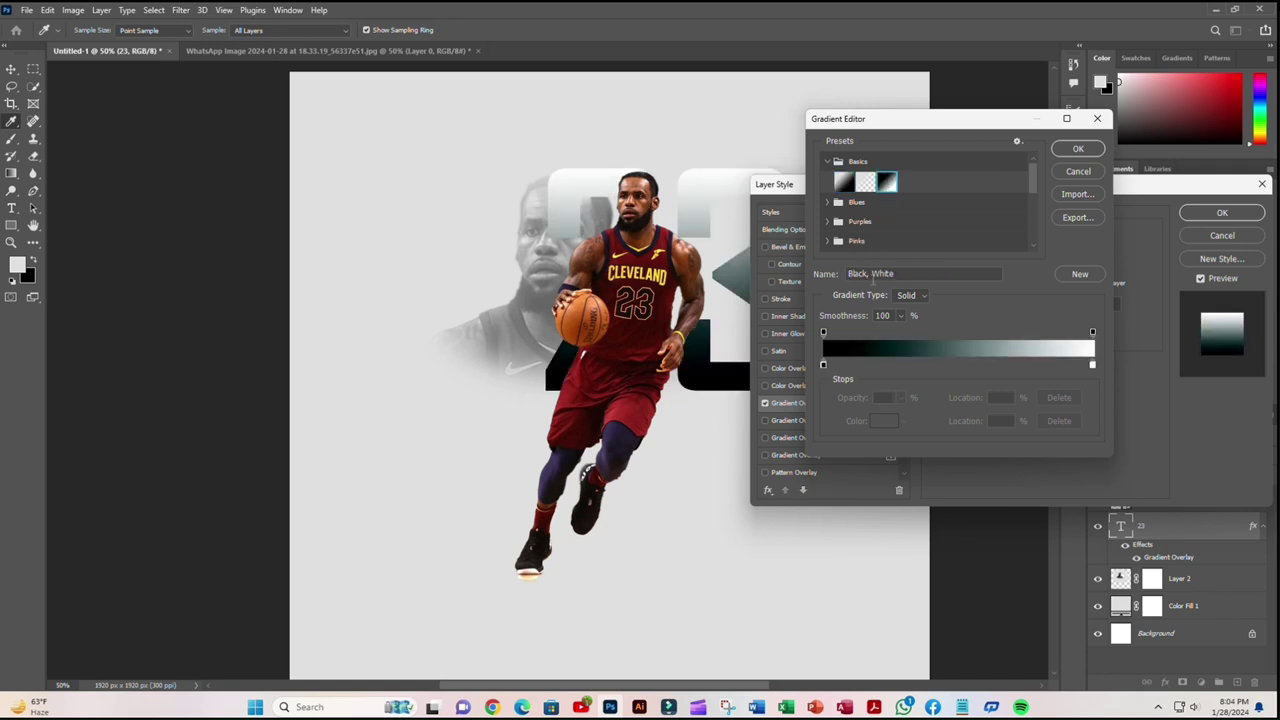
pyautogui.doubleClick(824, 364)
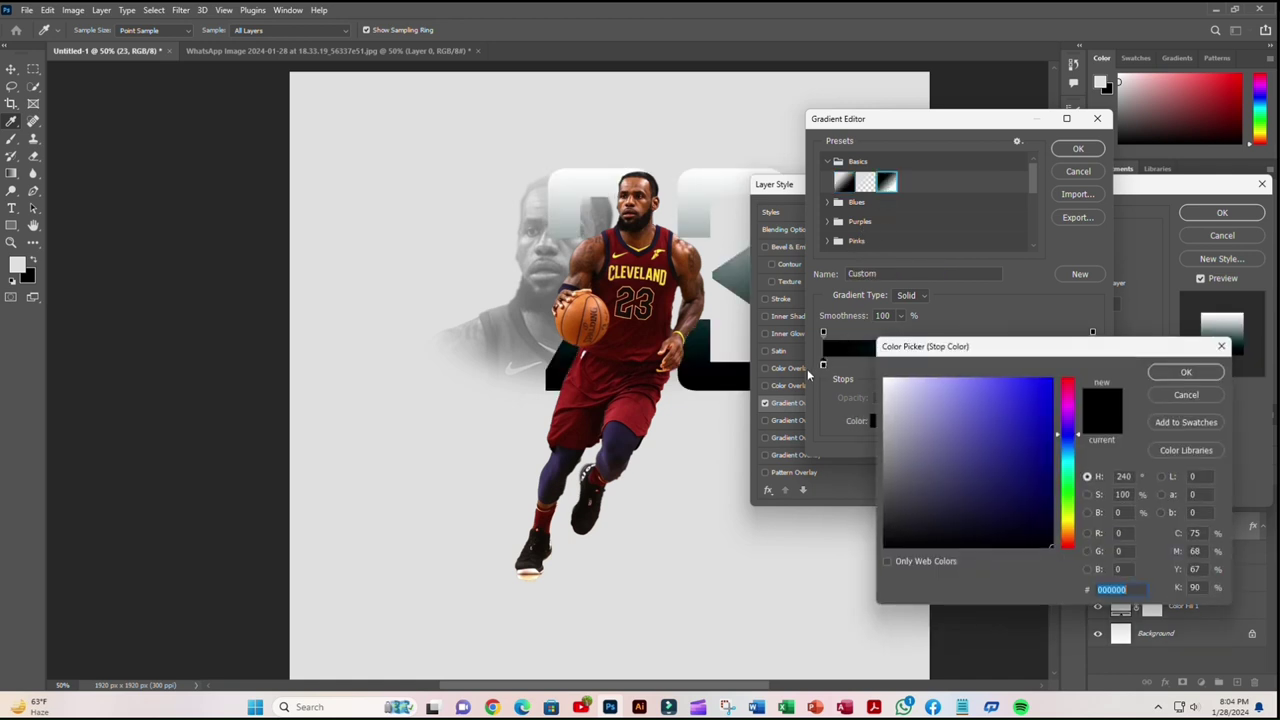
pyautogui.click(651, 367)
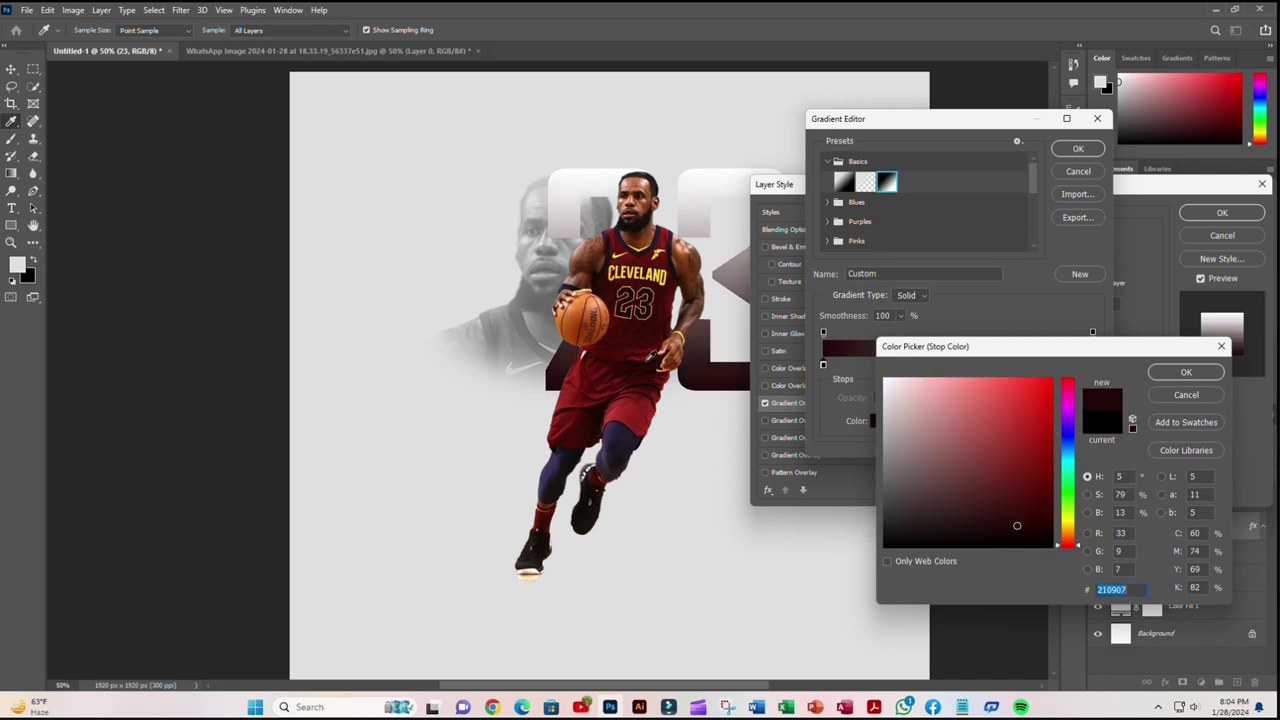
pyautogui.click(651, 362)
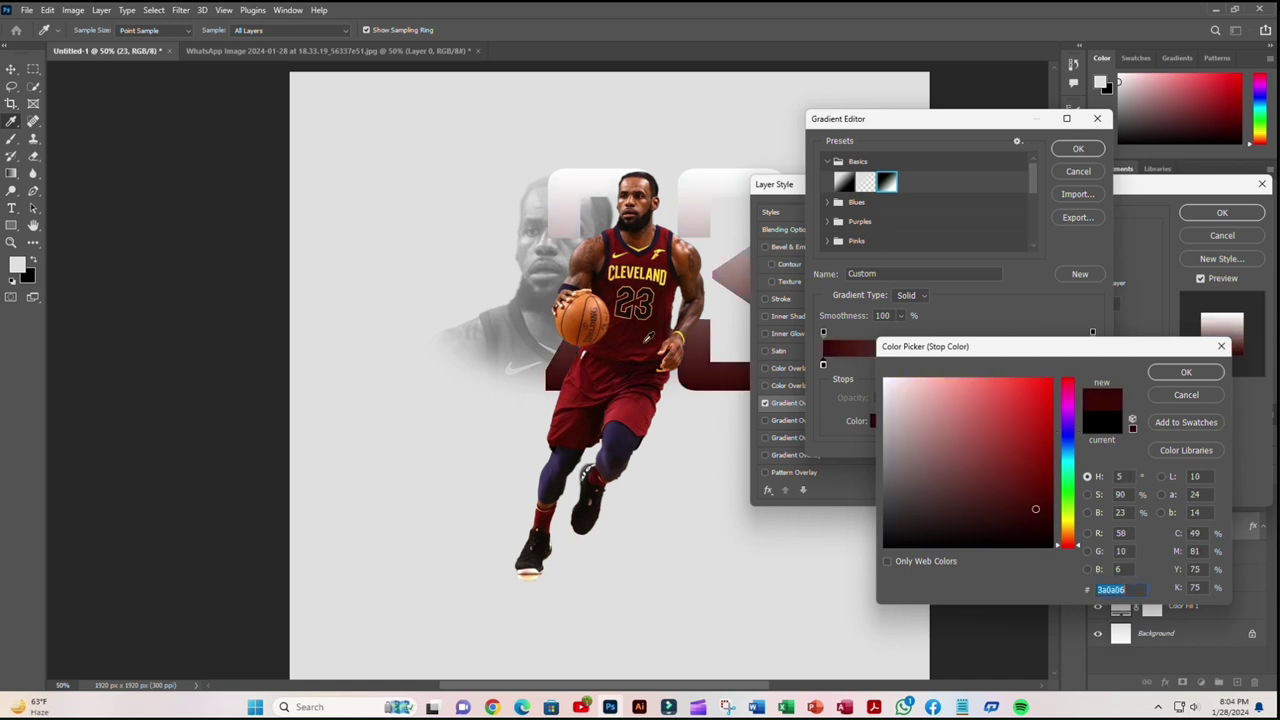
pyautogui.click(656, 316)
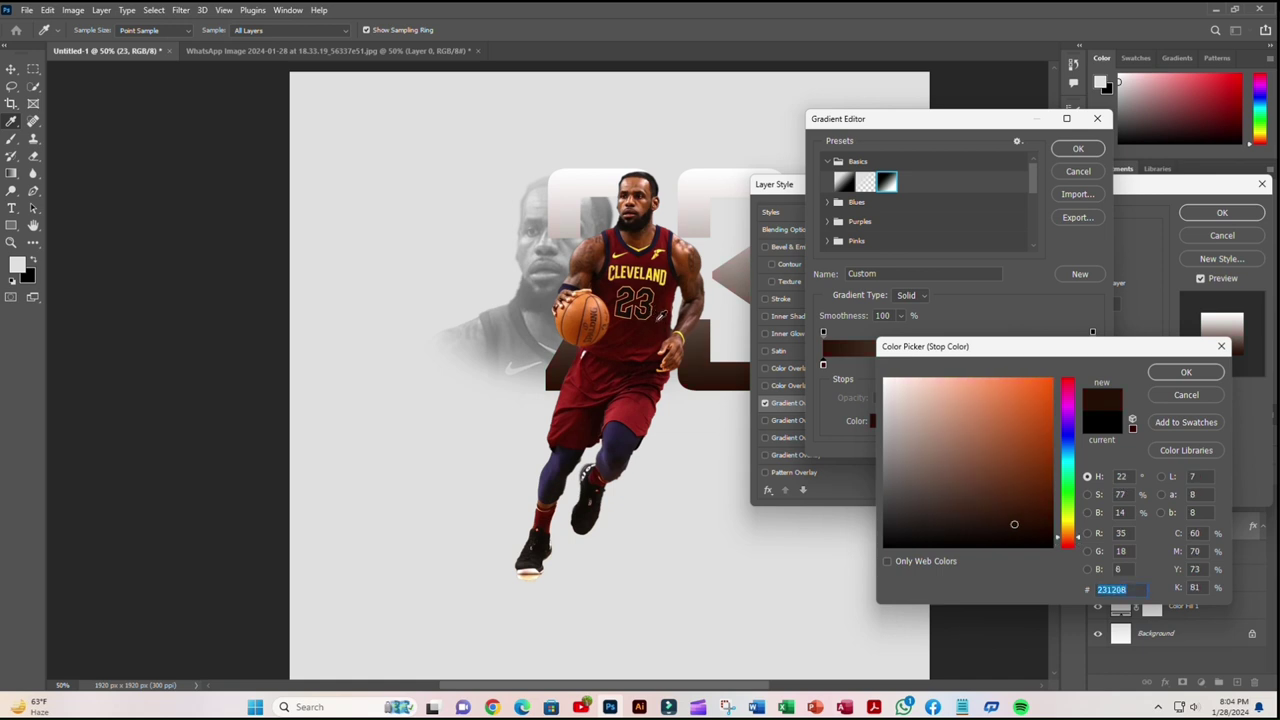
pyautogui.click(660, 315)
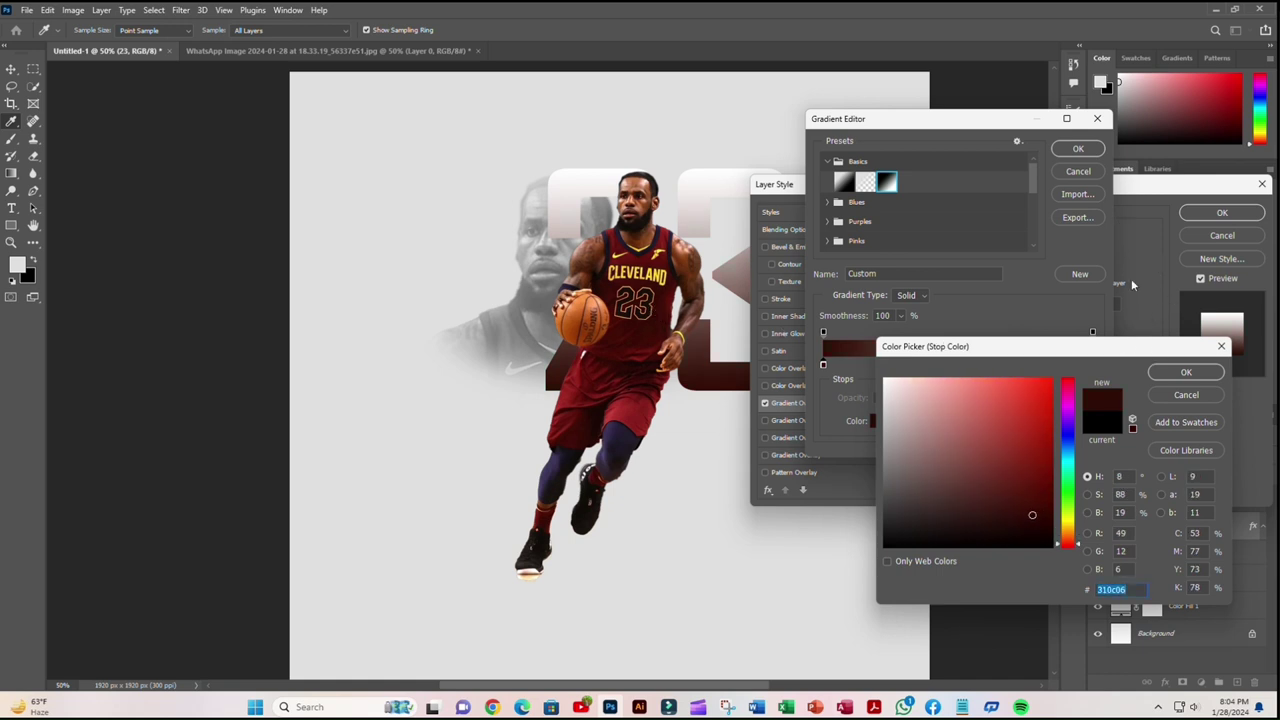
pyautogui.click(1186, 373)
# Step: Set the right stop to red a22825 and apply the gradient overlay
pyautogui.doubleClick(1092, 366)
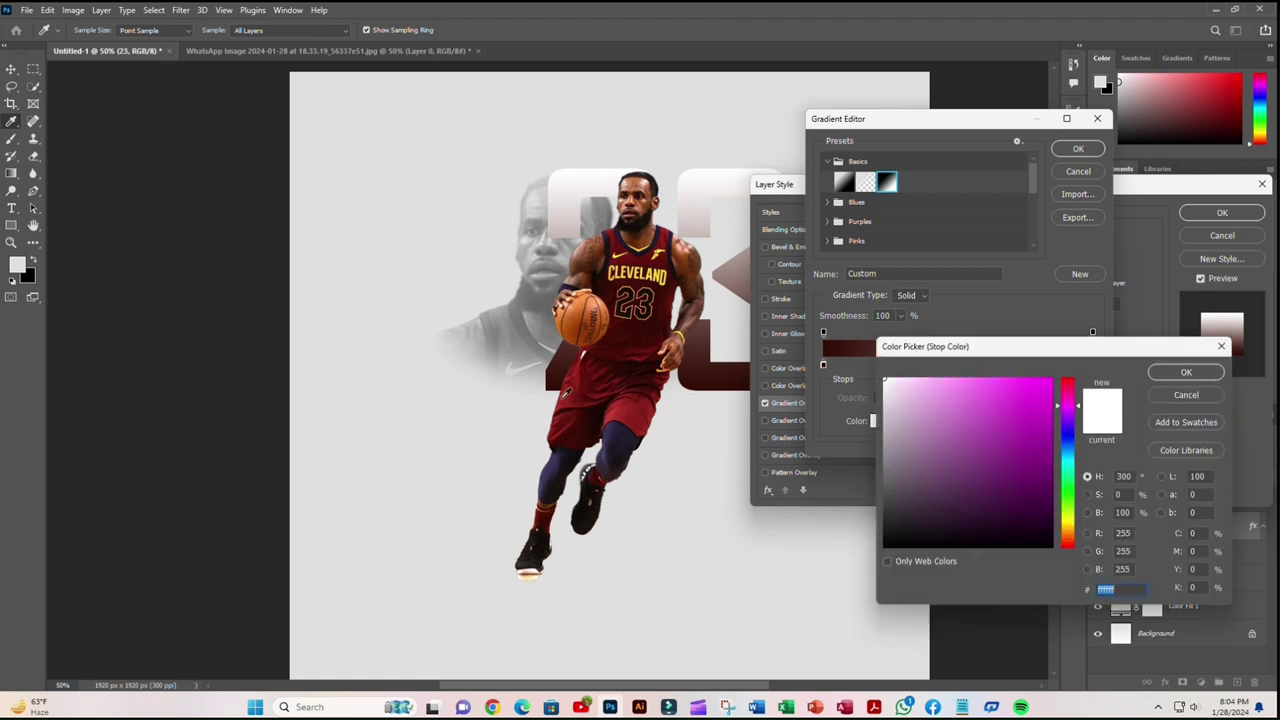
pyautogui.click(565, 393)
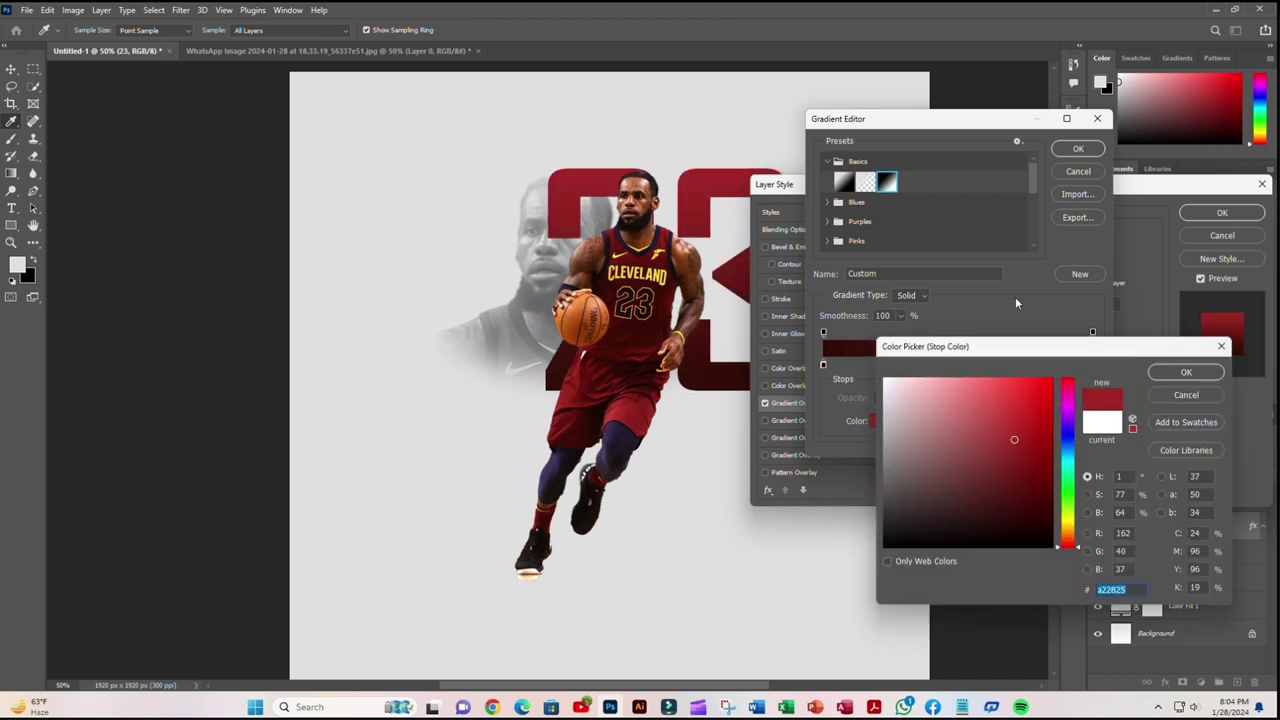
pyautogui.click(1186, 373)
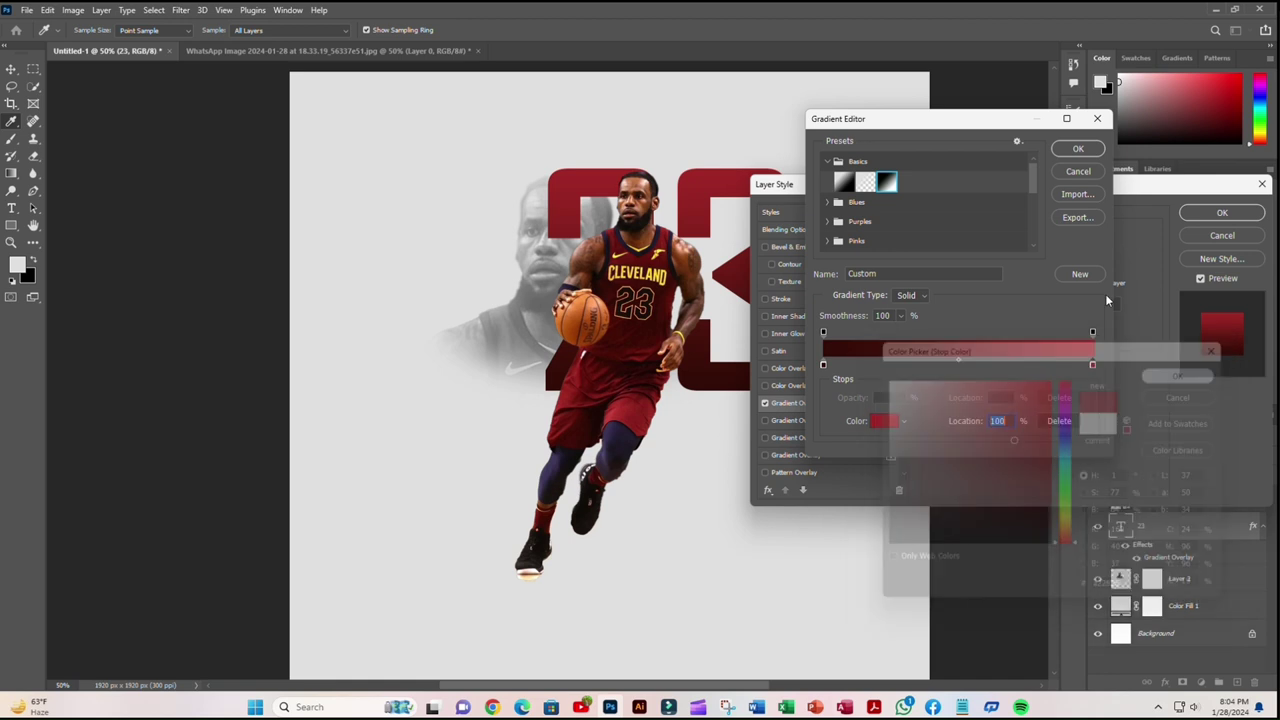
pyautogui.click(1078, 152)
pyautogui.click(1222, 213)
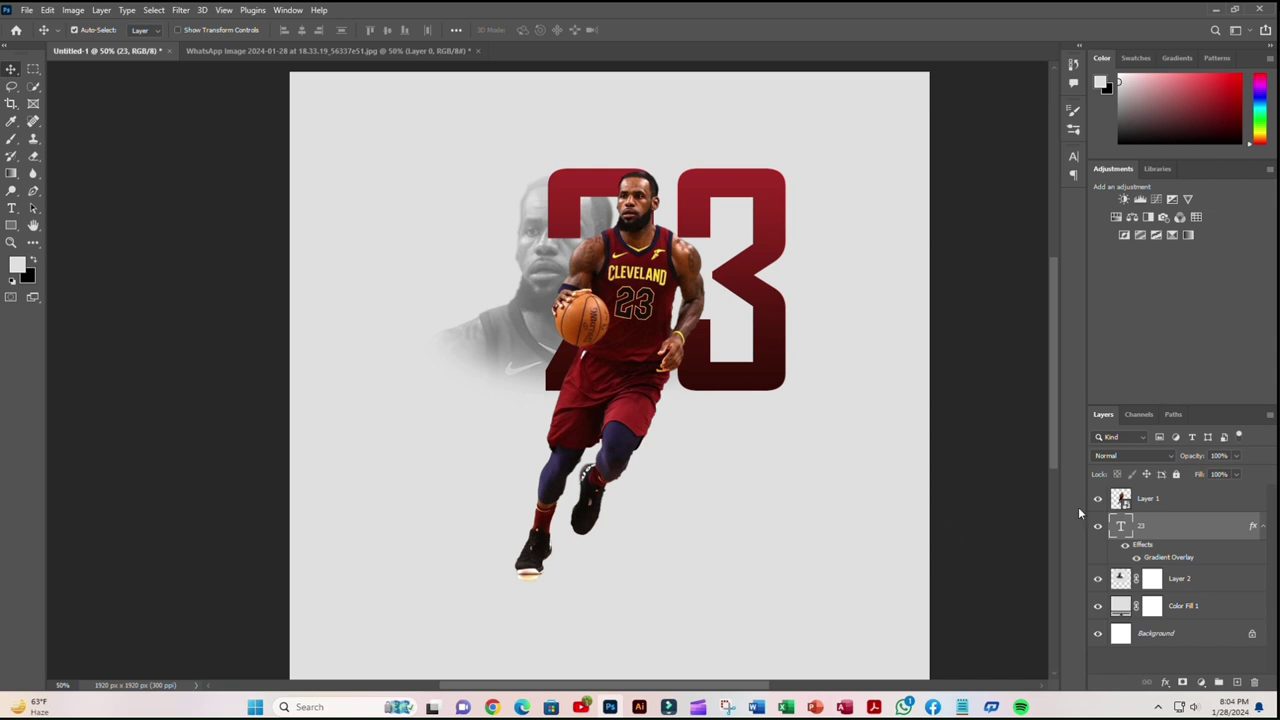
# Step: Add an Outer Glow to the player layer: Screen mode, spread 45, size 70, jitter 32
pyautogui.click(1175, 499)
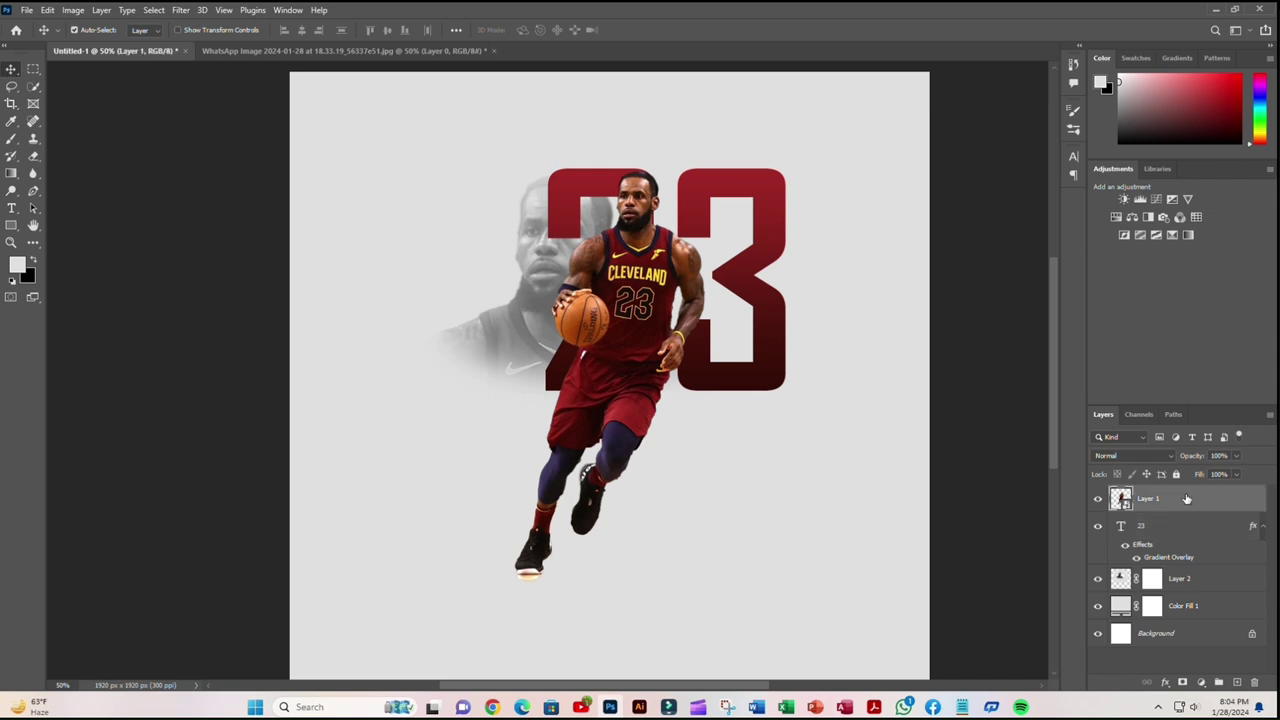
pyautogui.rightClick(1187, 499)
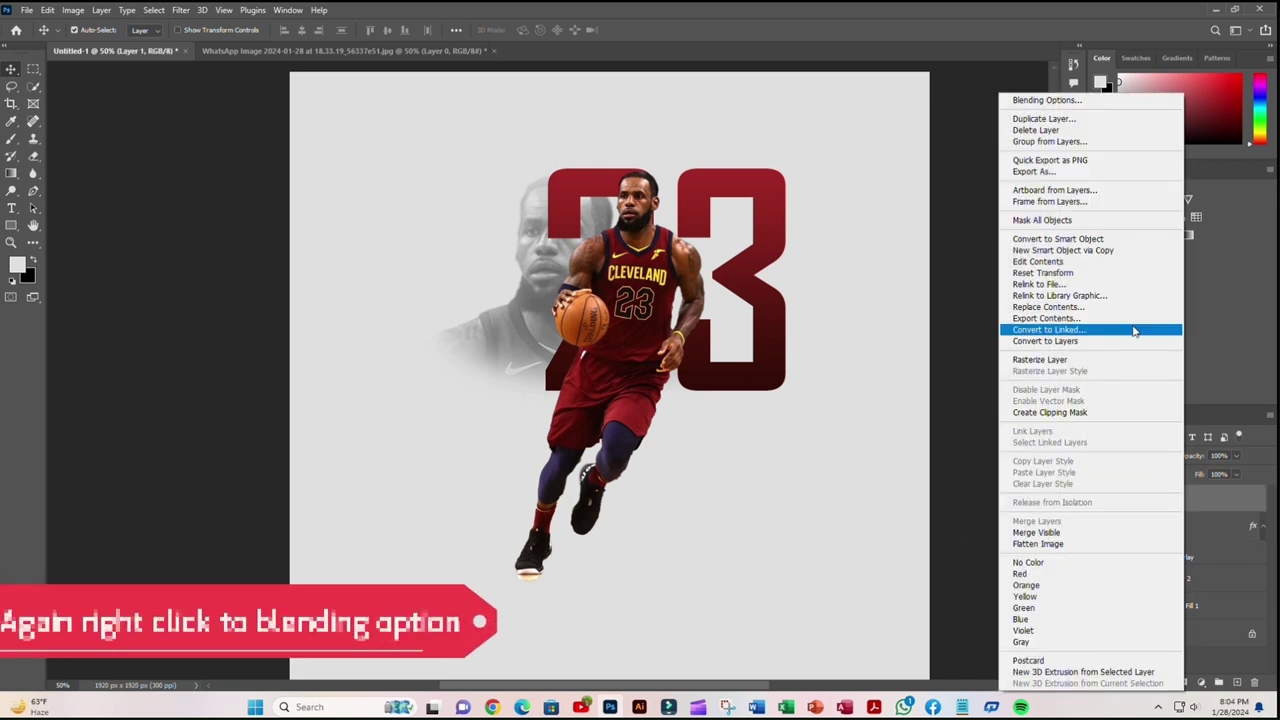
pyautogui.click(1061, 102)
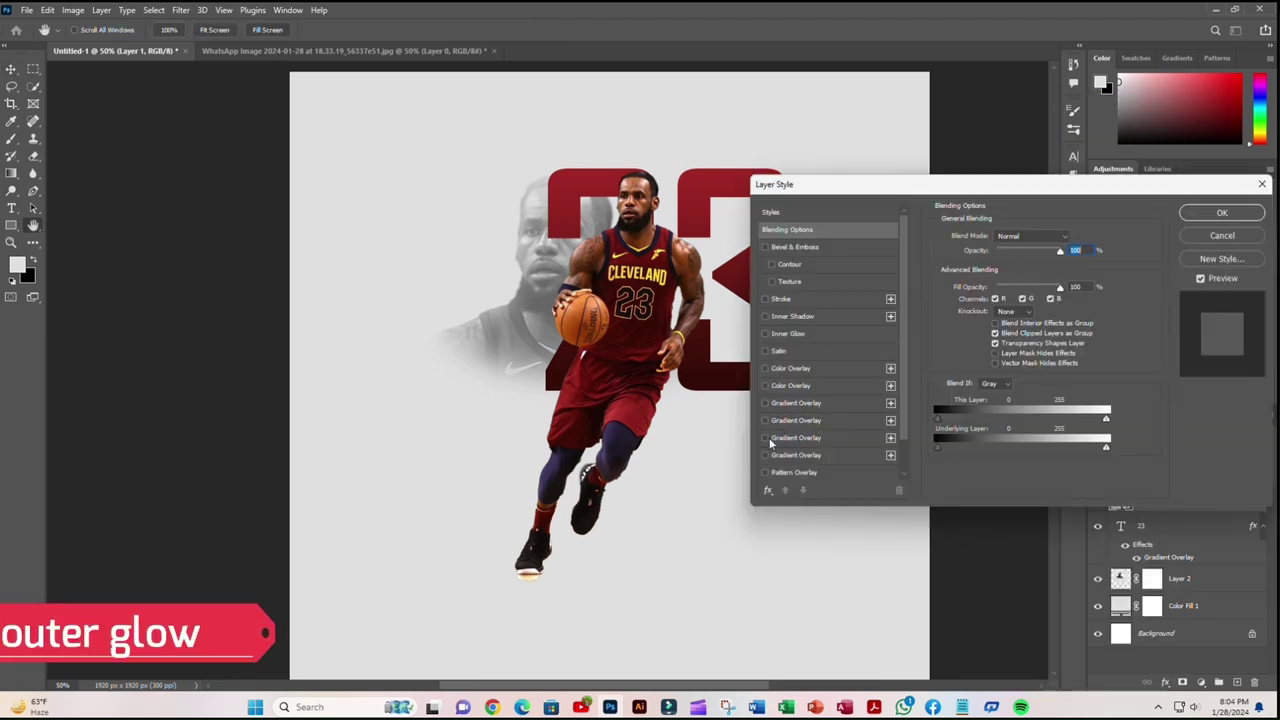
pyautogui.scroll(-2, 770, 443)
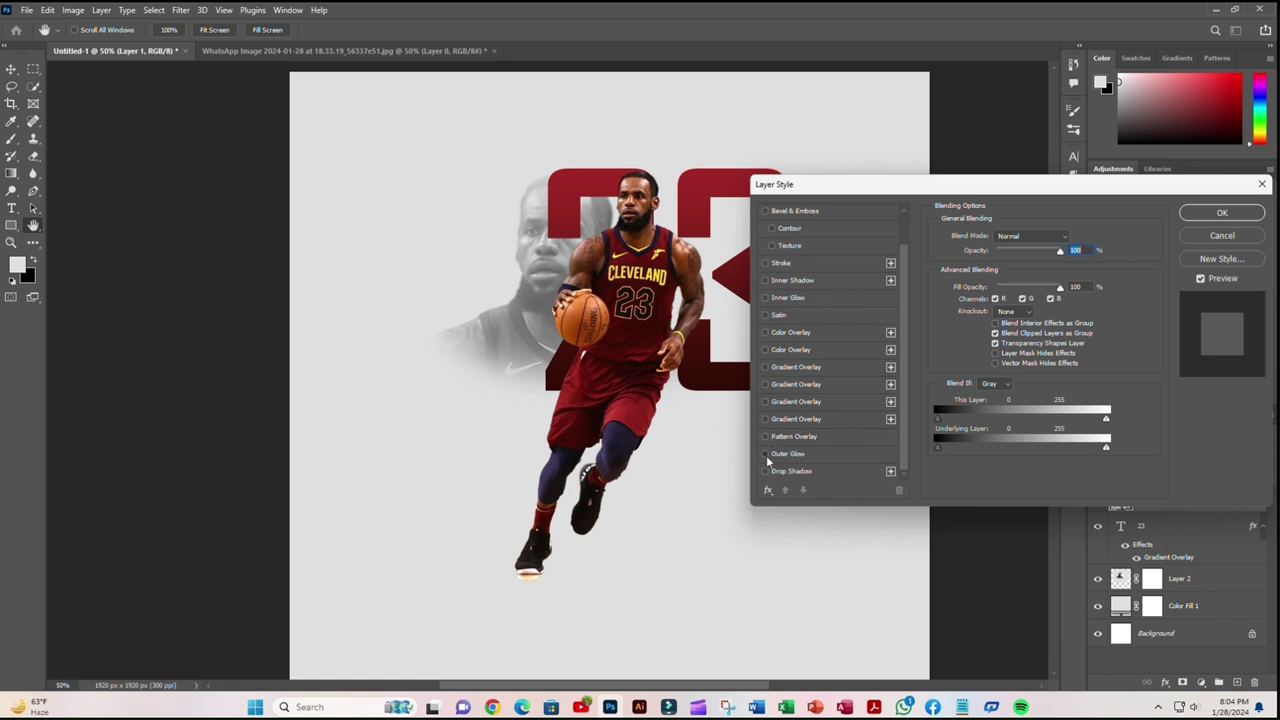
pyautogui.click(765, 454)
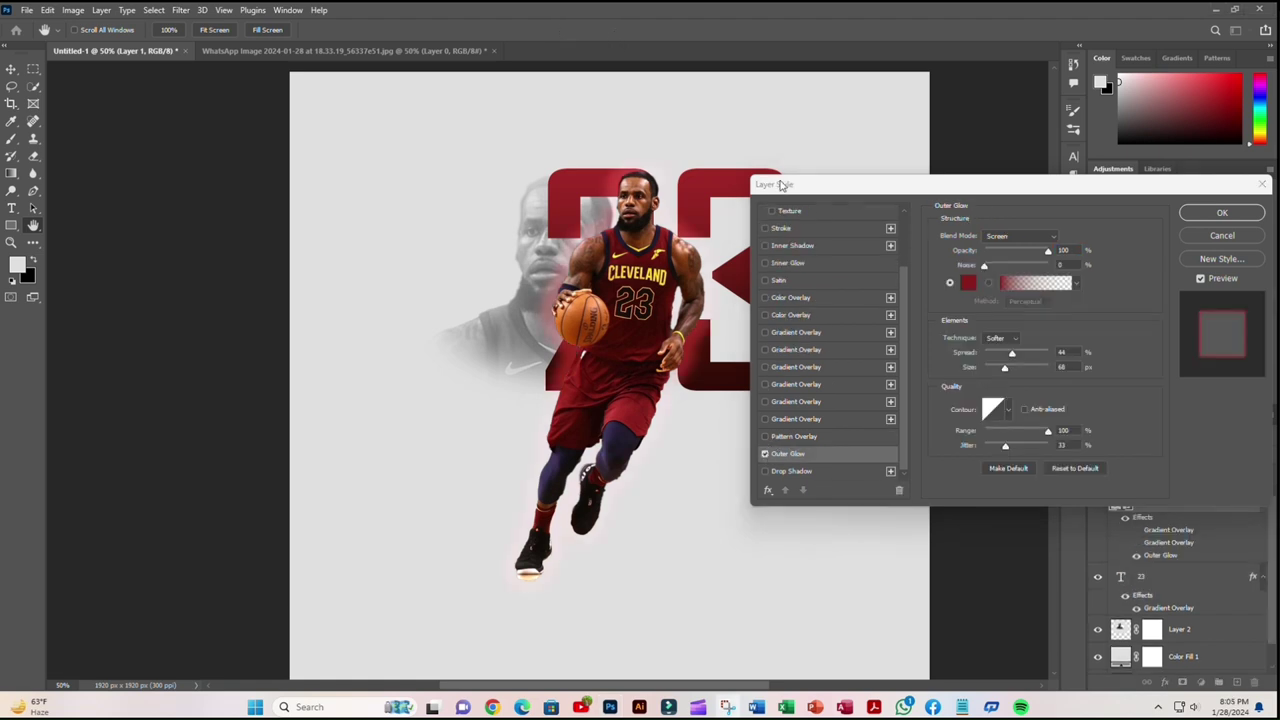
pyautogui.click(1060, 251)
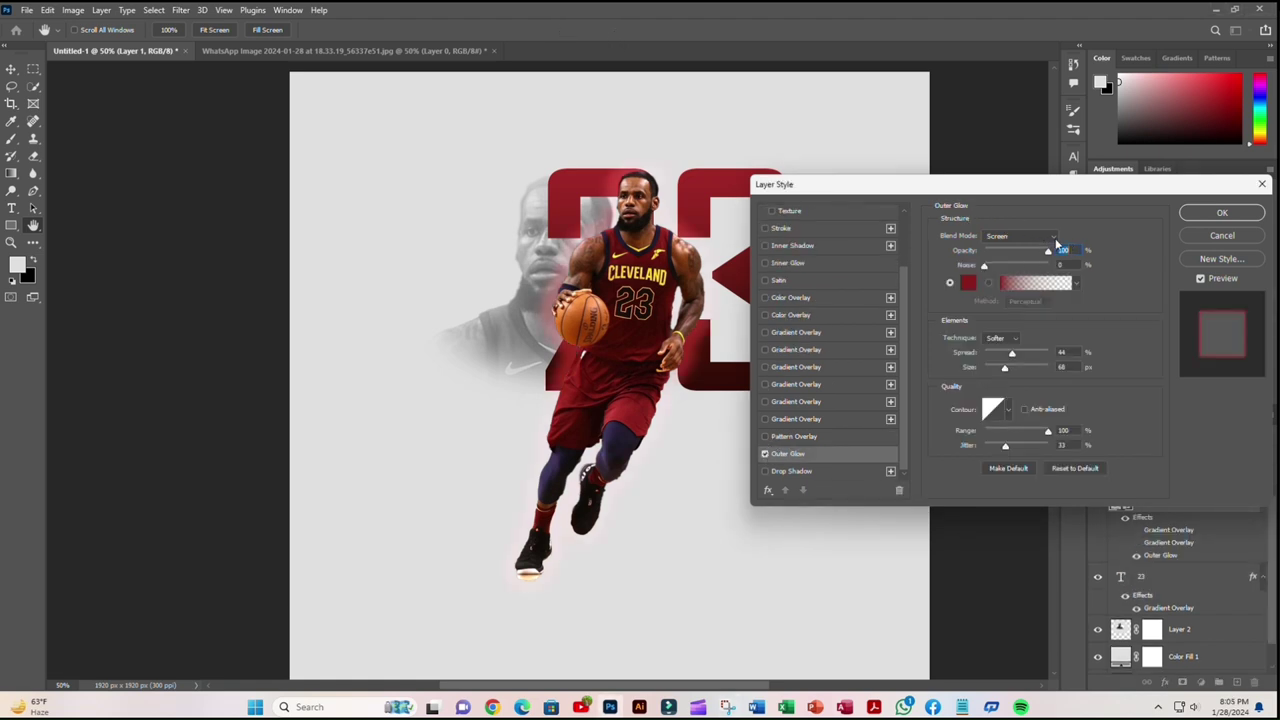
pyautogui.click(1052, 237)
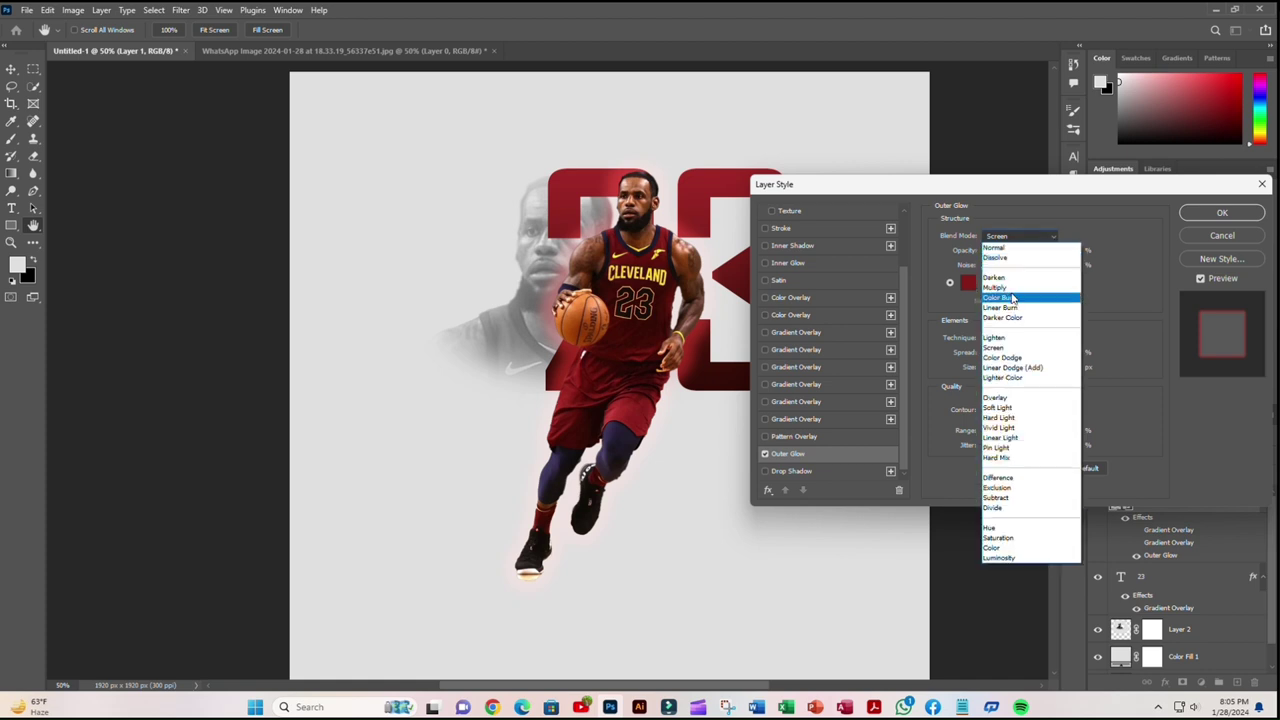
pyautogui.click(1008, 349)
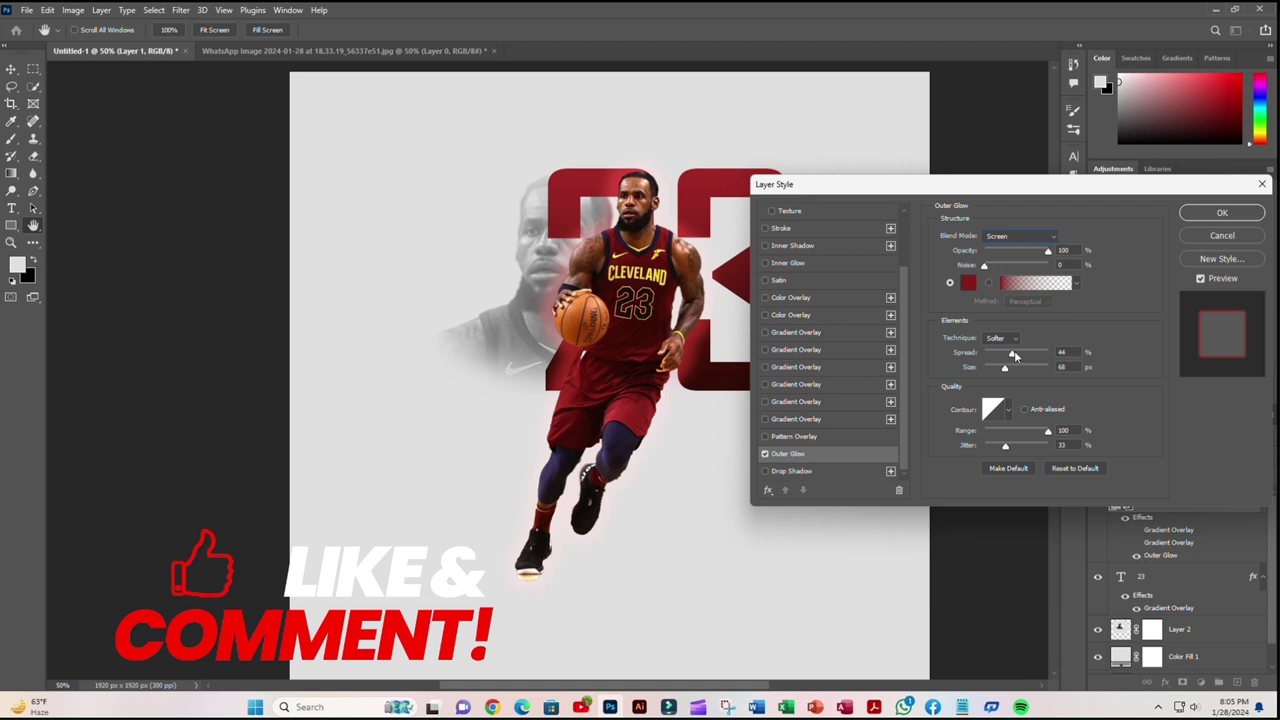
pyautogui.click(1013, 355)
pyautogui.moveTo(1006, 376); pyautogui.dragTo(1008, 377)
pyautogui.moveTo(1009, 446); pyautogui.dragTo(1005, 446)
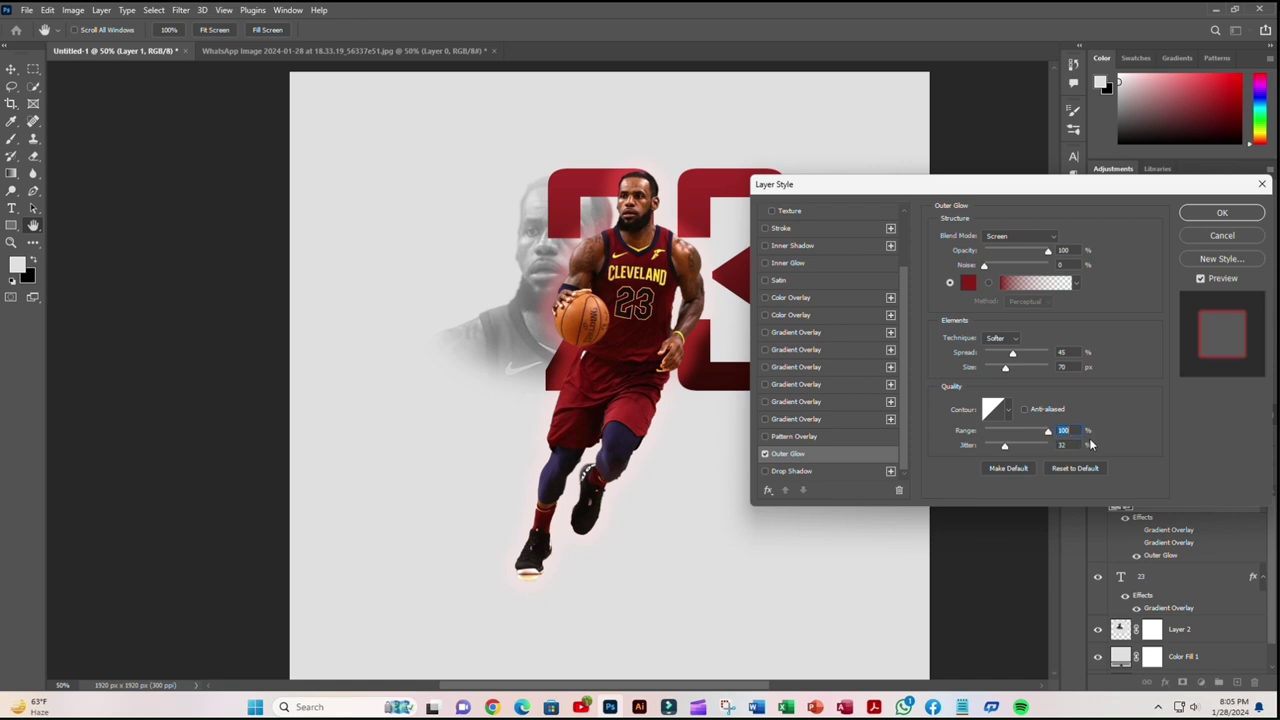
pyautogui.click(1224, 213)
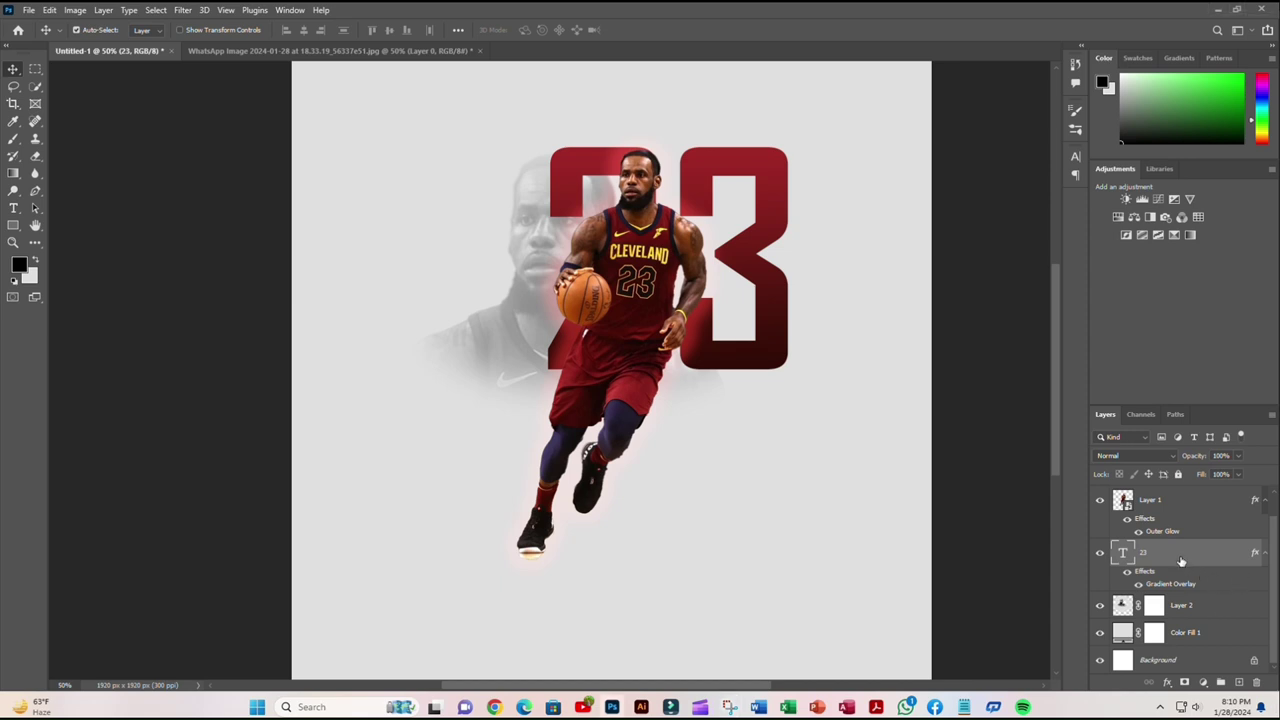
# Step: Set the 23's vertical scale to 110% and horizontal scale to 75%
pyautogui.doubleClick(762, 254)
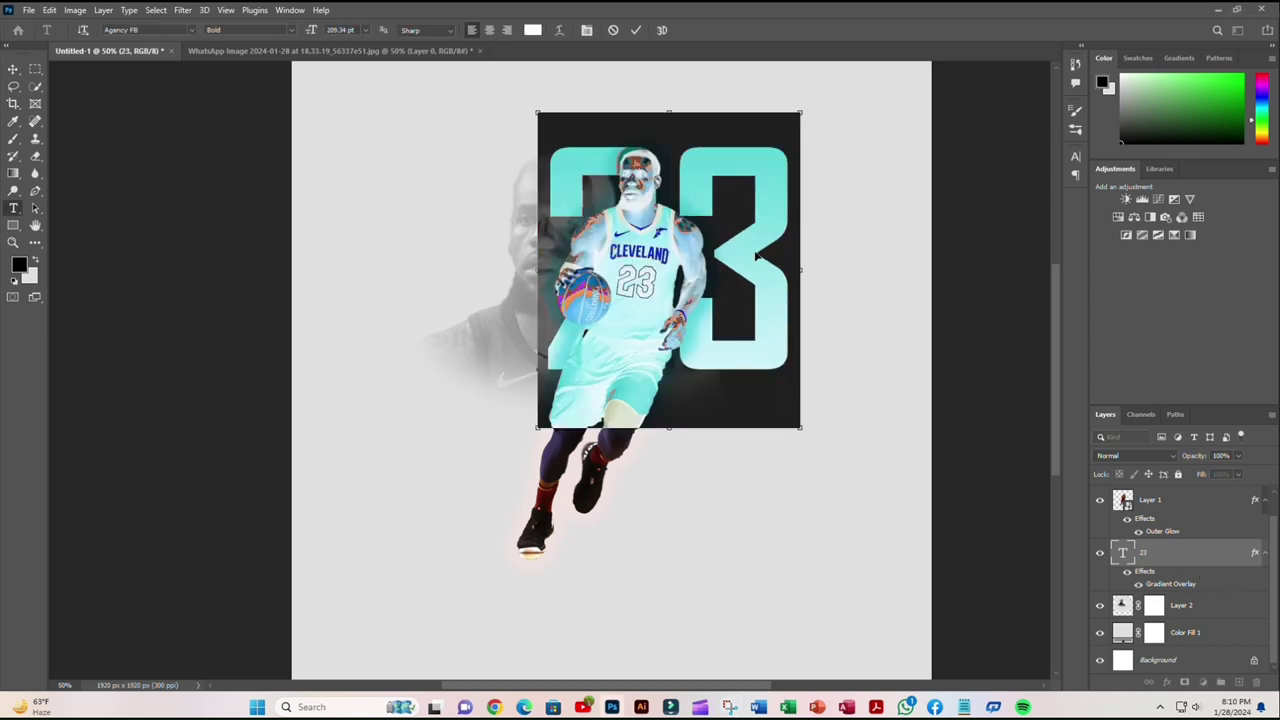
pyautogui.hotkey('ctrl', 't')
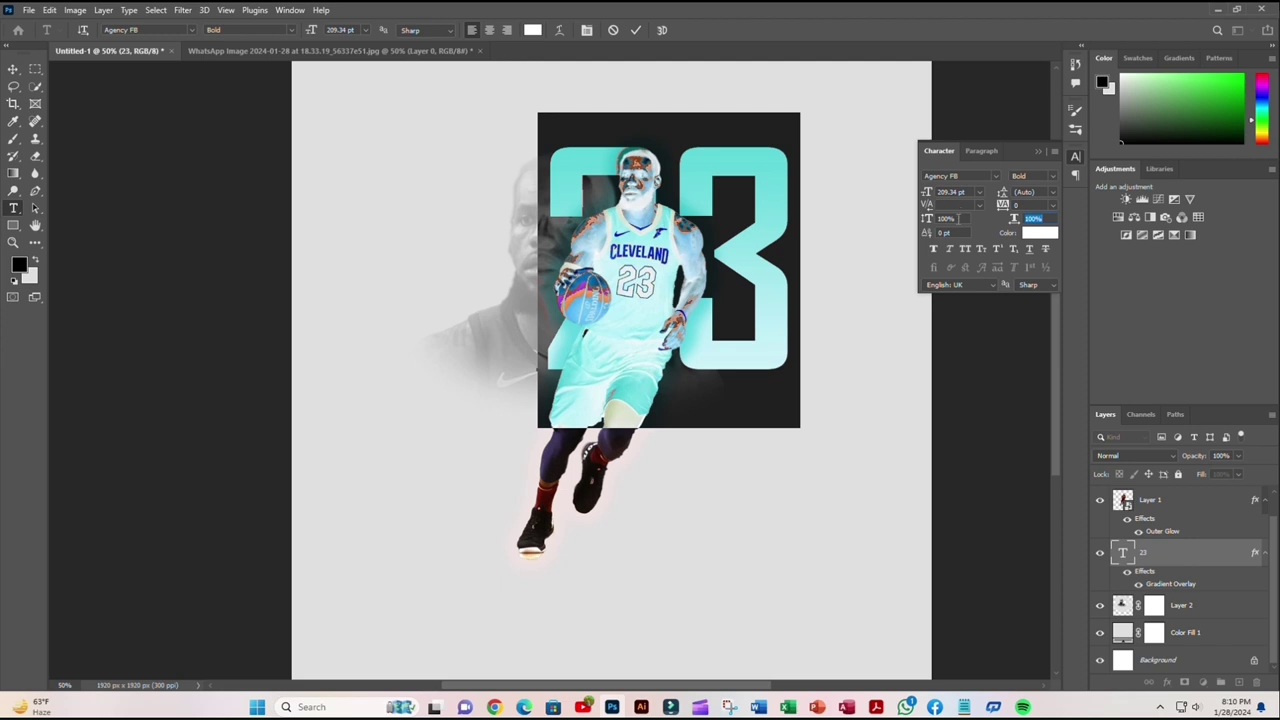
pyautogui.click(958, 218)
pyautogui.write('110')
pyautogui.click(1040, 217)
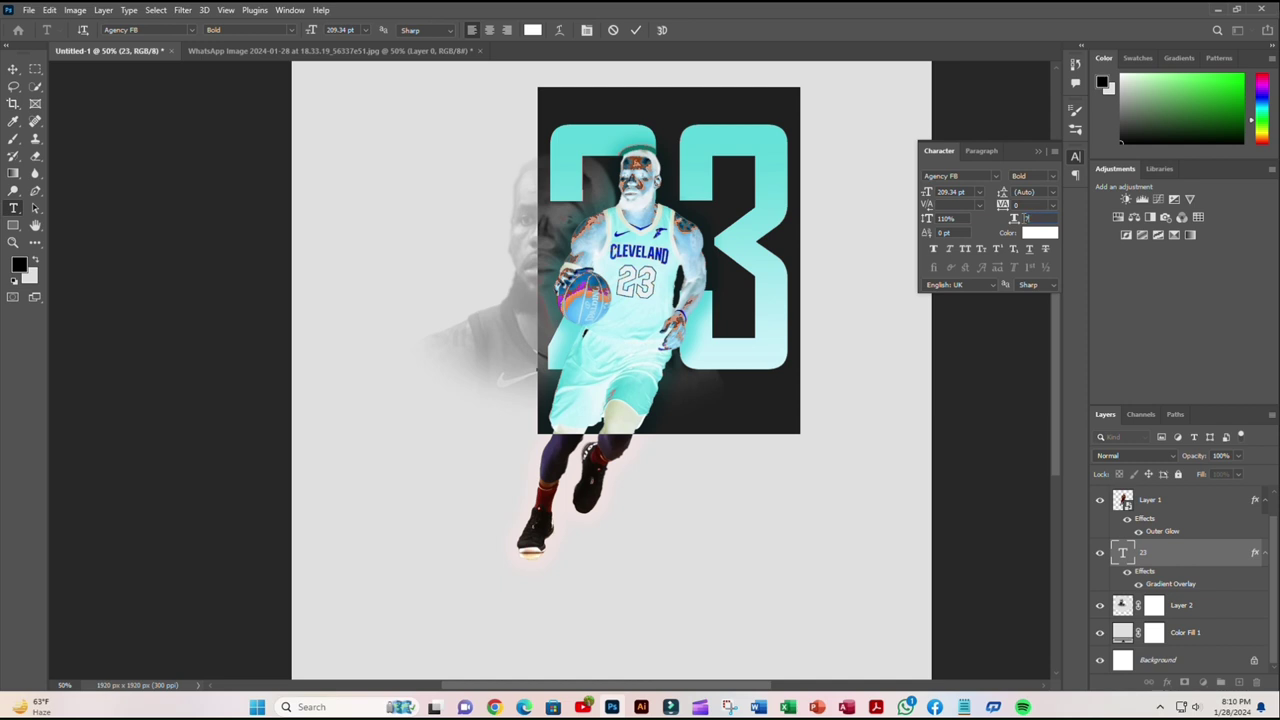
pyautogui.write('75')
pyautogui.click(14, 69)
# Step: Move the 23 slightly right behind the player's torso
pyautogui.moveTo(705, 230)
pyautogui.mouseDown()
pyautogui.moveTo(717, 232)
pyautogui.moveTo(707, 252)
pyautogui.moveTo(730, 248)
pyautogui.mouseUp()
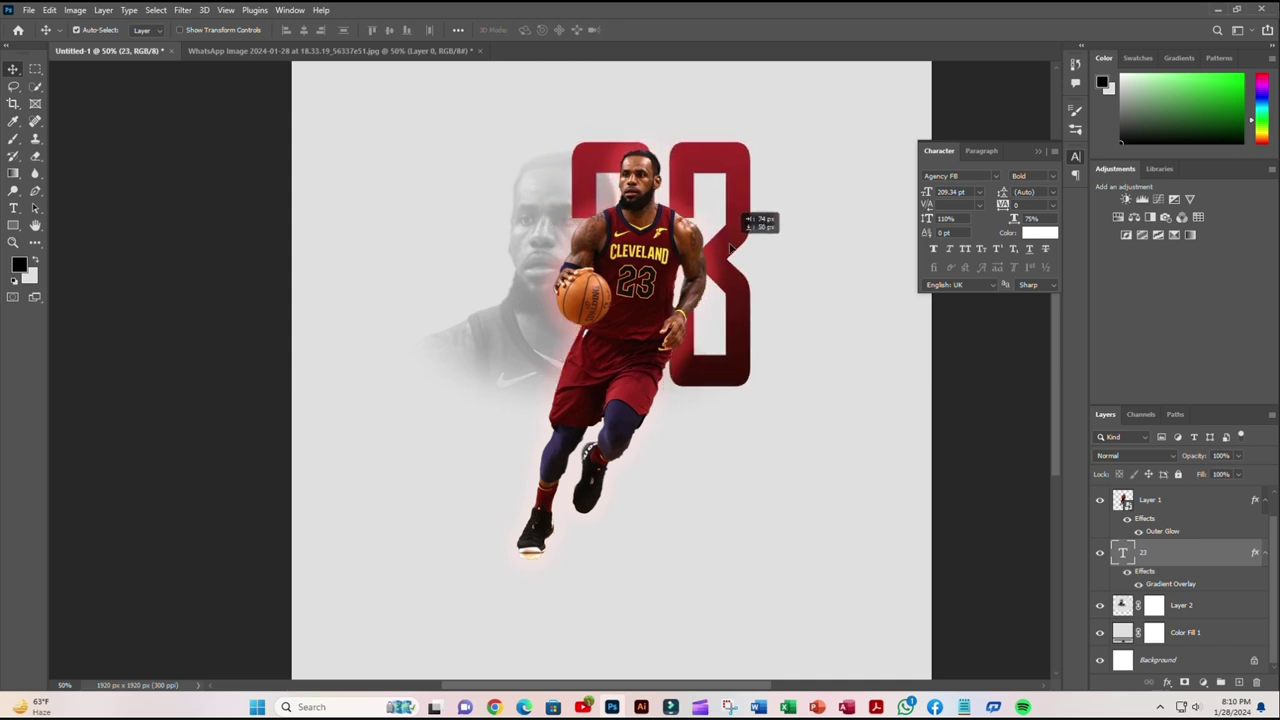
pyautogui.moveTo(731, 247); pyautogui.dragTo(738, 251)
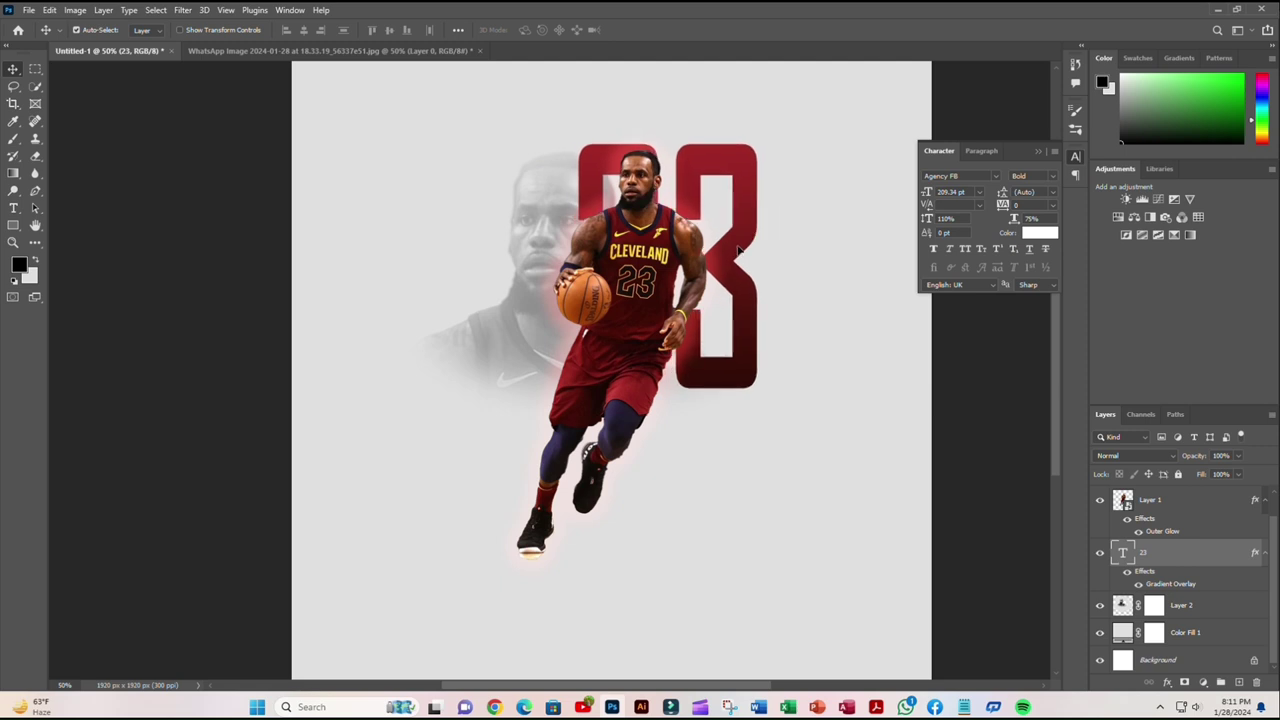
pyautogui.click(1041, 154)
# Step: Scale the 23 up to about 107%, nudged slightly right and down, then move the faded face layer about 20 px right
pyautogui.hotkey('ctrl', 't')
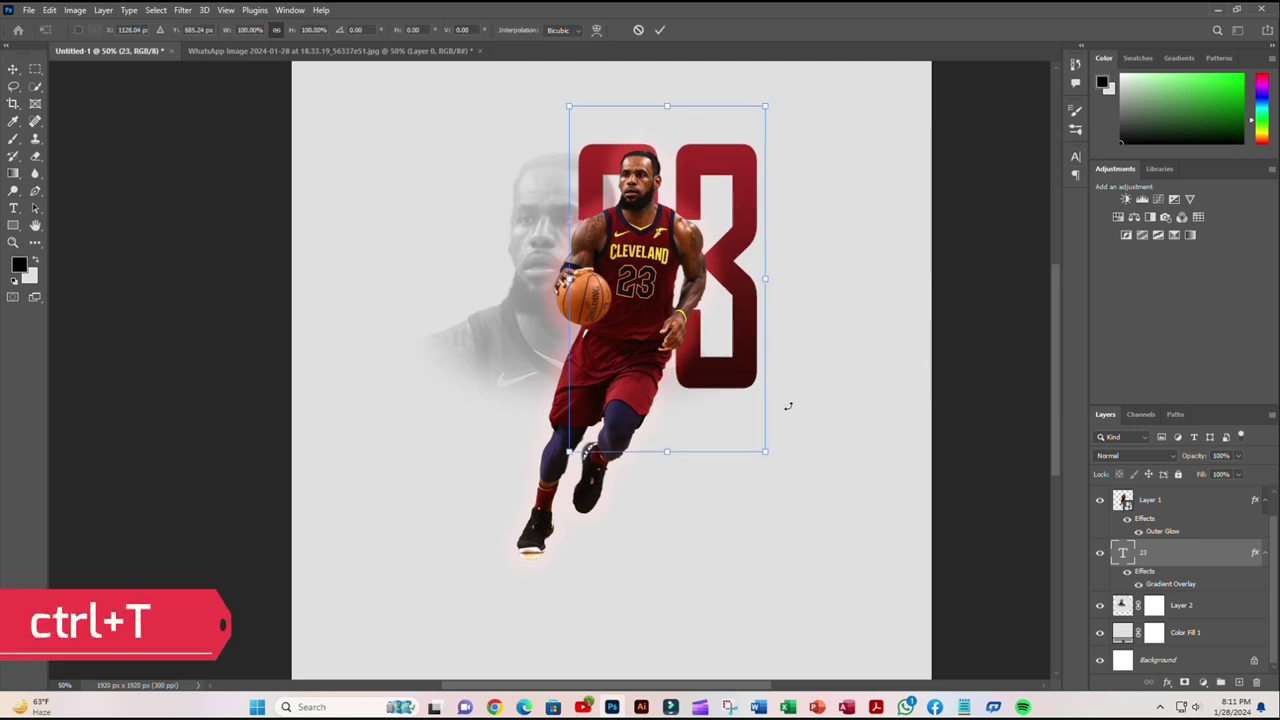
pyautogui.moveTo(759, 458); pyautogui.dragTo(782, 474)
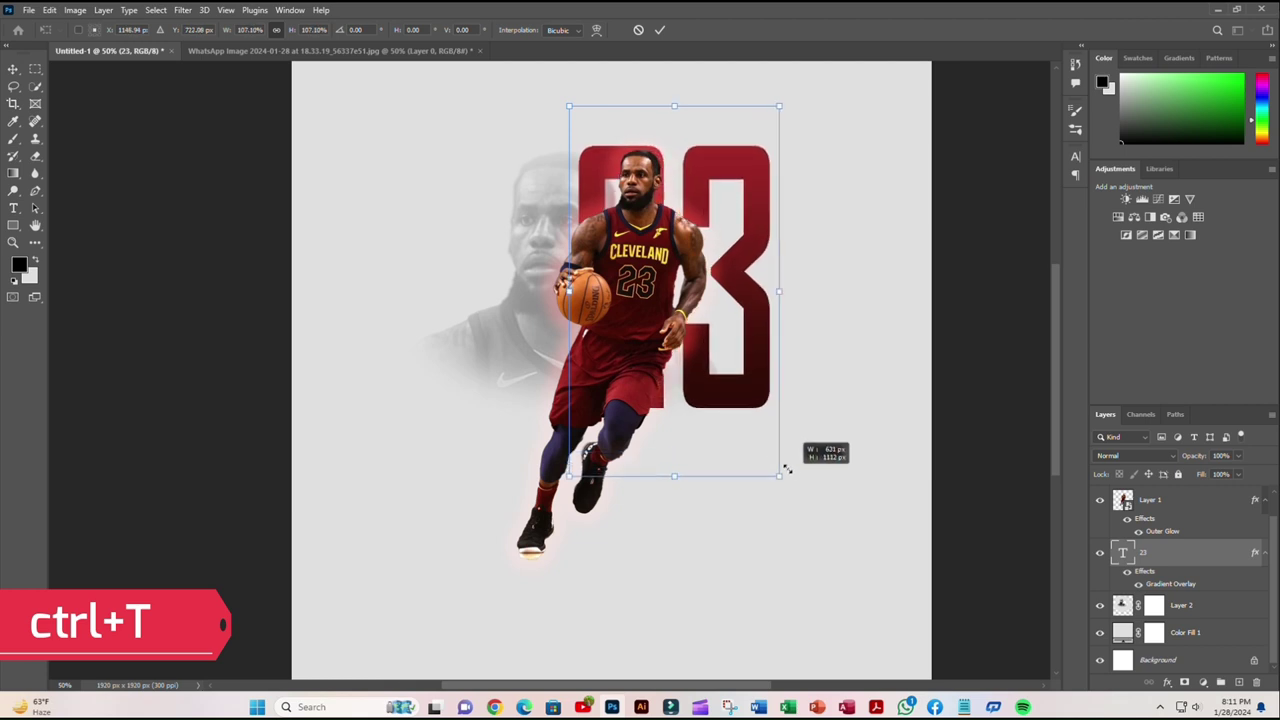
pyautogui.moveTo(740, 408); pyautogui.dragTo(743, 412)
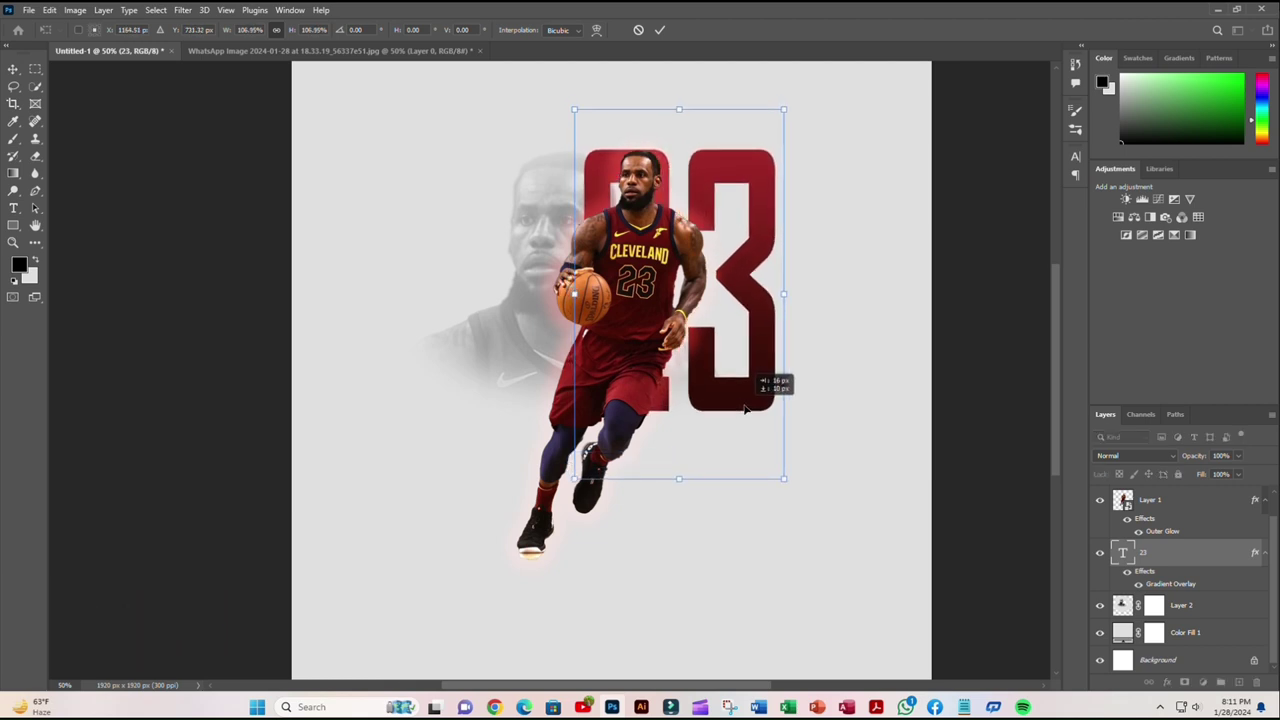
pyautogui.click(13, 69)
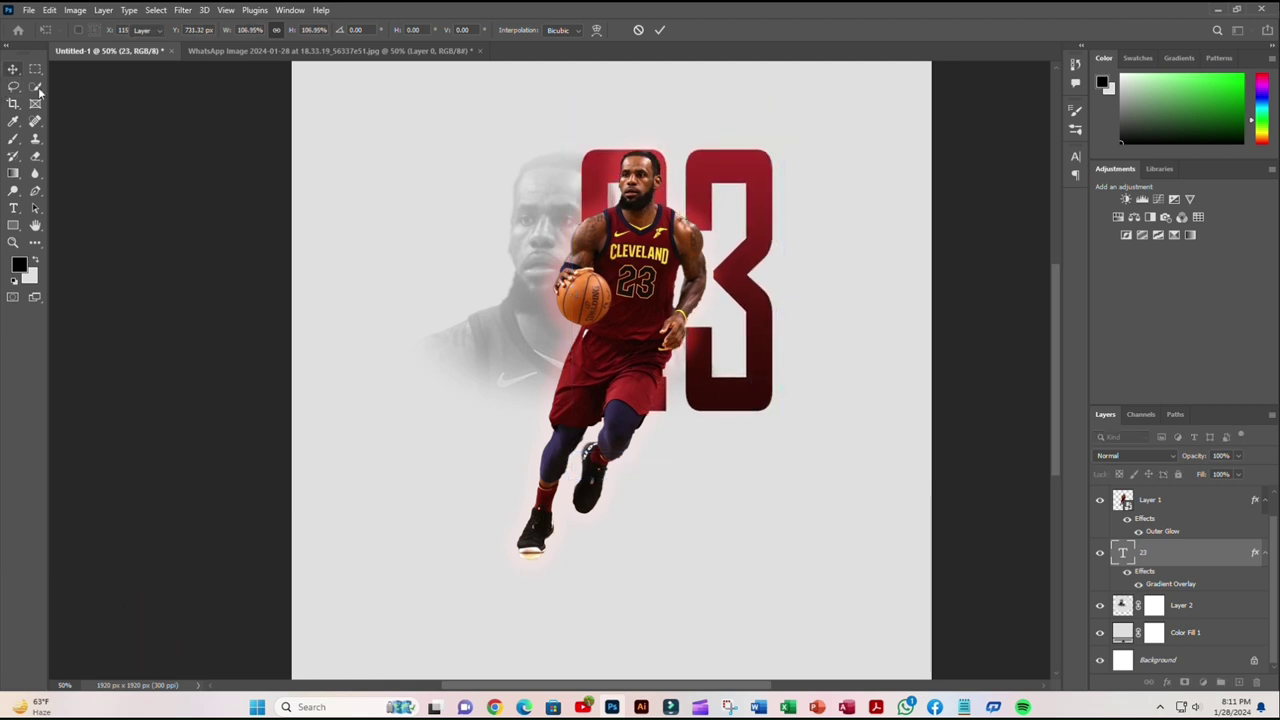
pyautogui.click(1124, 616)
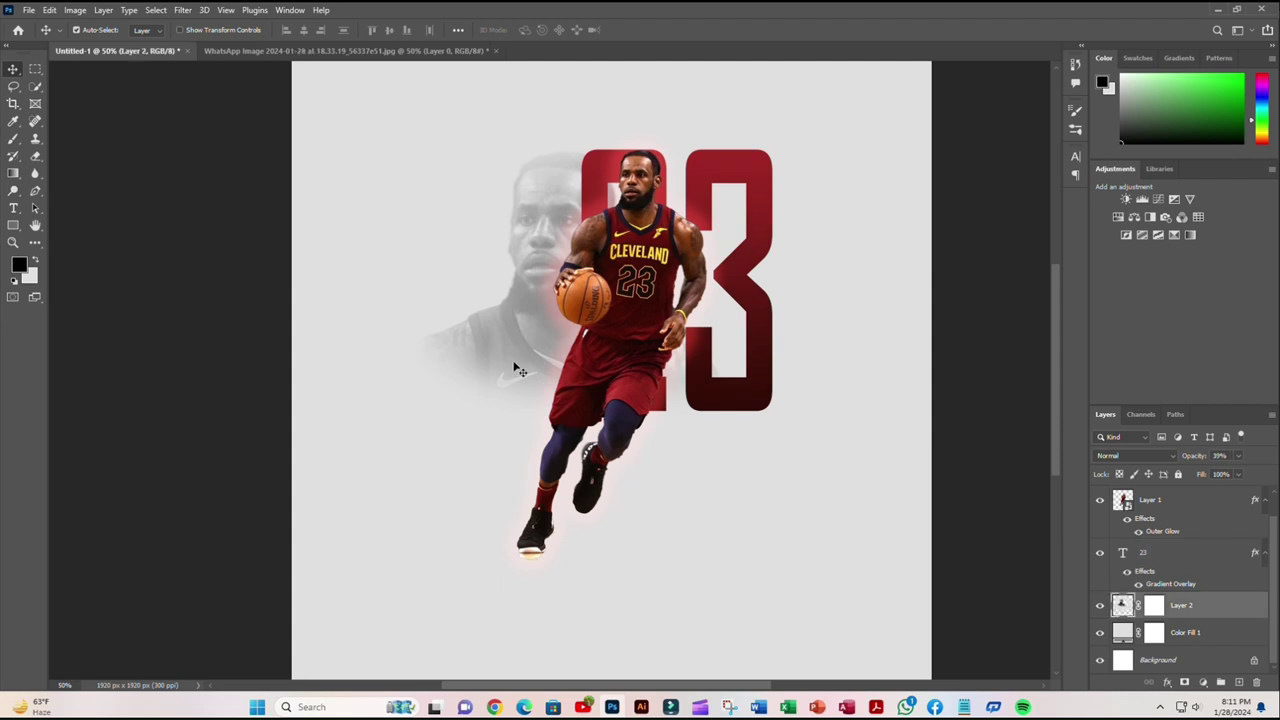
pyautogui.moveTo(511, 365); pyautogui.dragTo(520, 367)
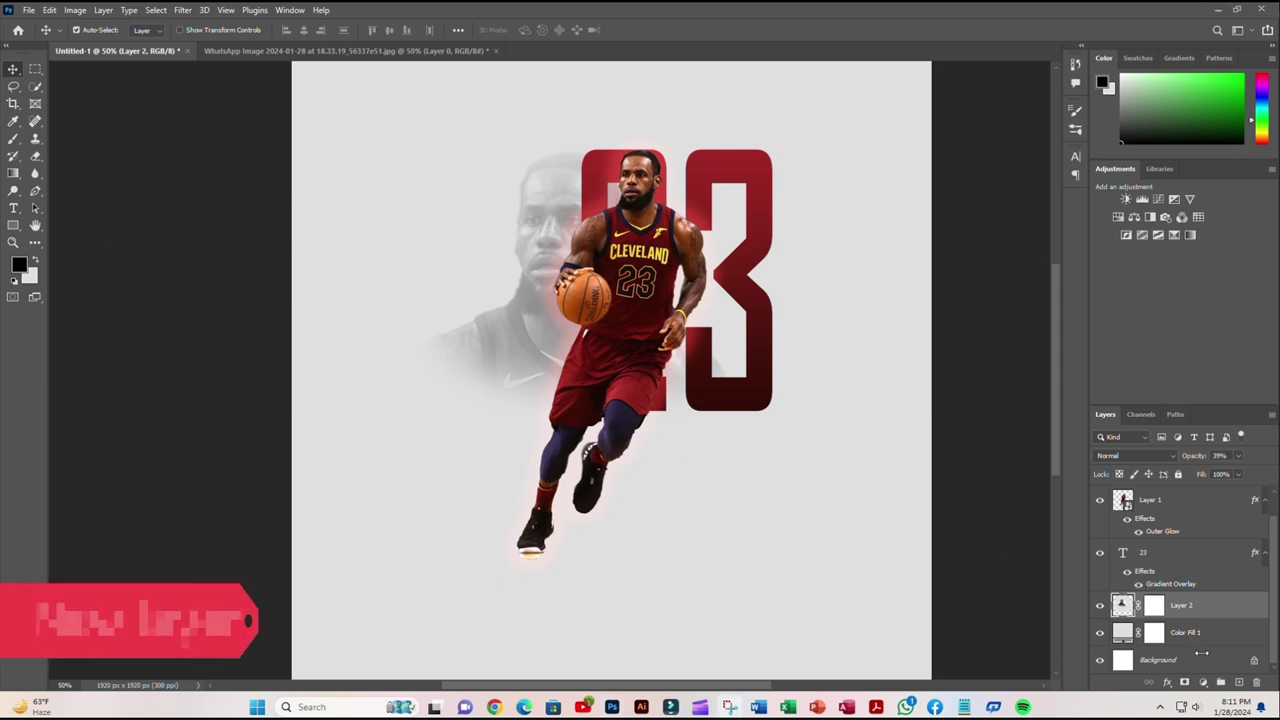
# Step: Add a new shadow layer and set a soft round brush squashed into a flat ellipse
pyautogui.click(1239, 682)
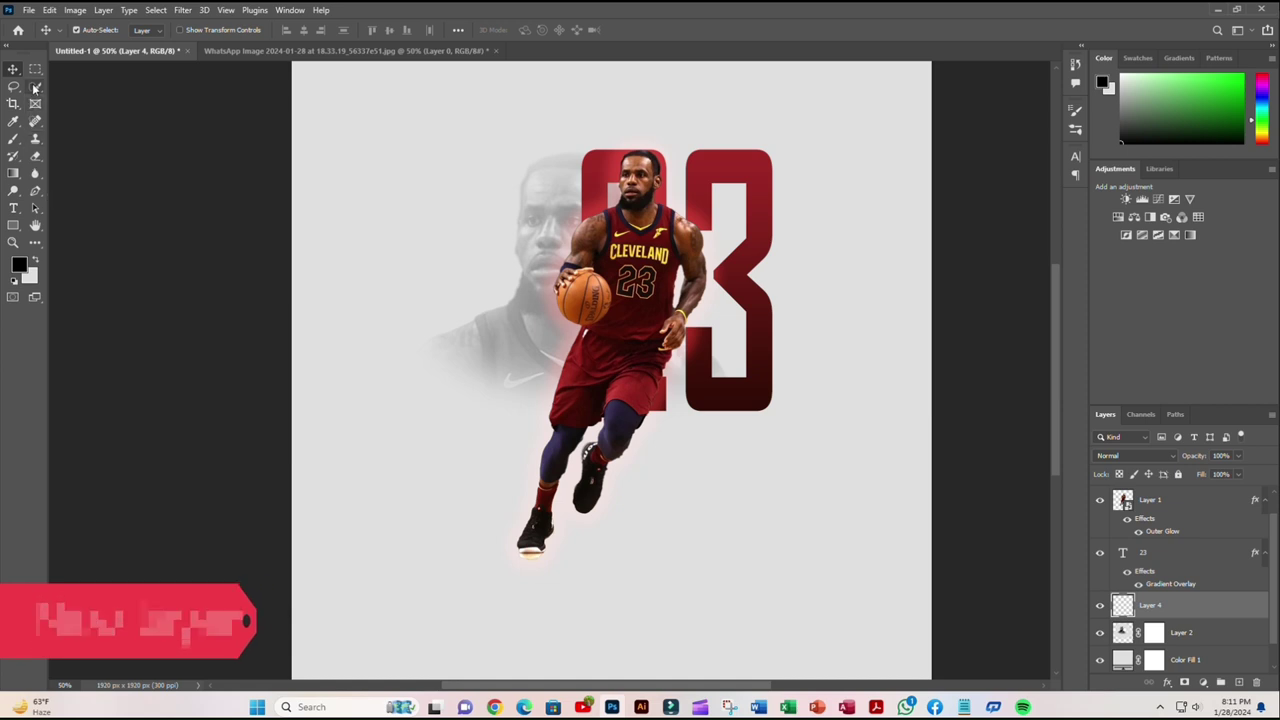
pyautogui.click(14, 139)
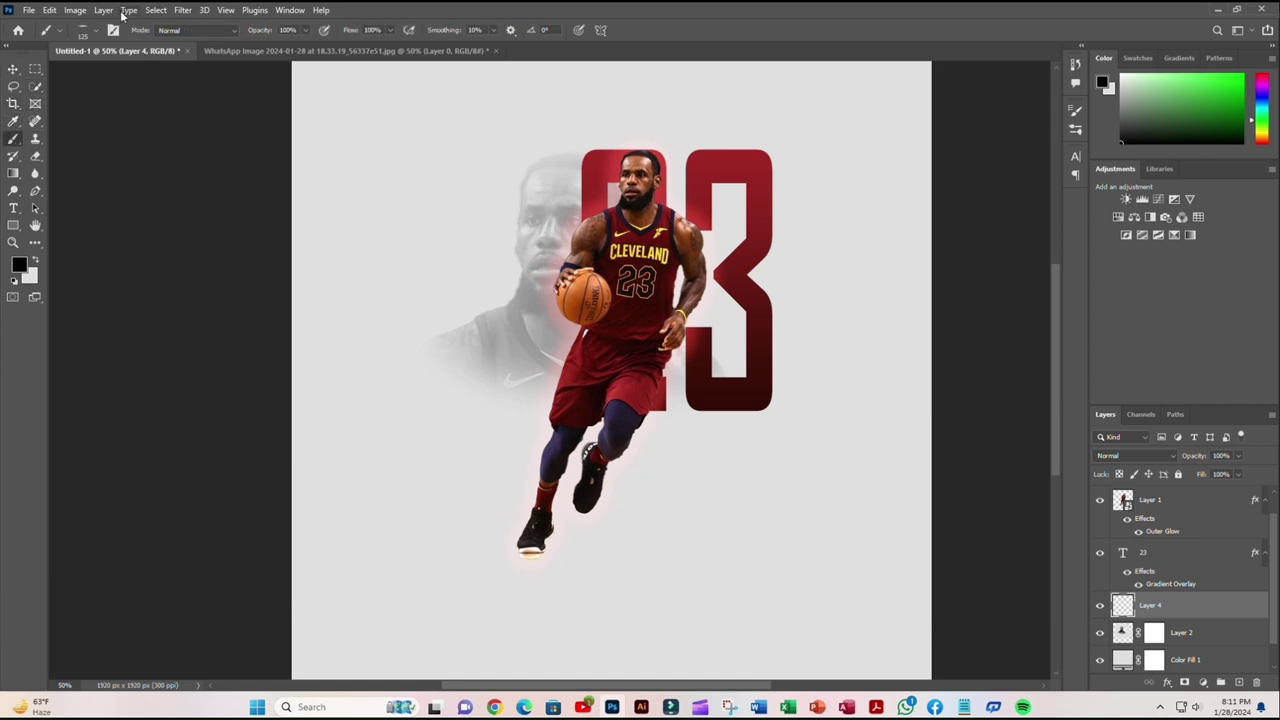
pyautogui.click(96, 32)
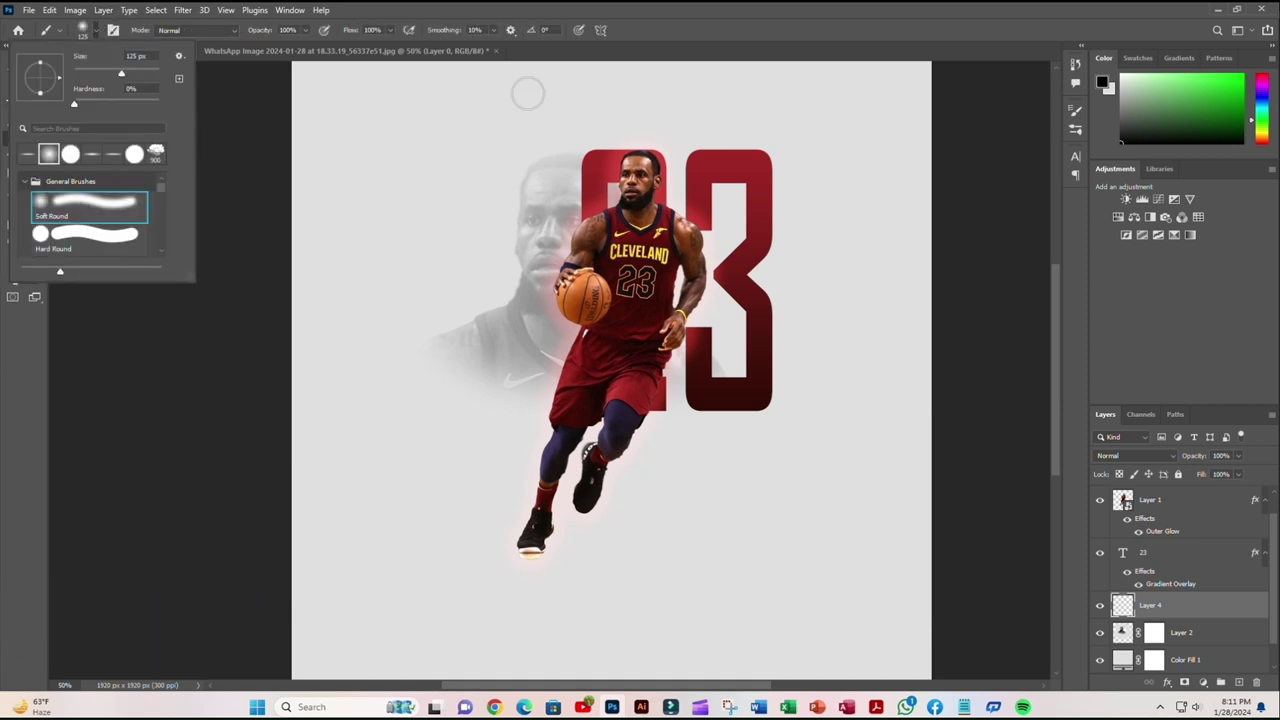
pyautogui.click(826, 18)
pyautogui.click(86, 30)
pyautogui.moveTo(40, 66); pyautogui.dragTo(42, 82)
pyautogui.click(832, 12)
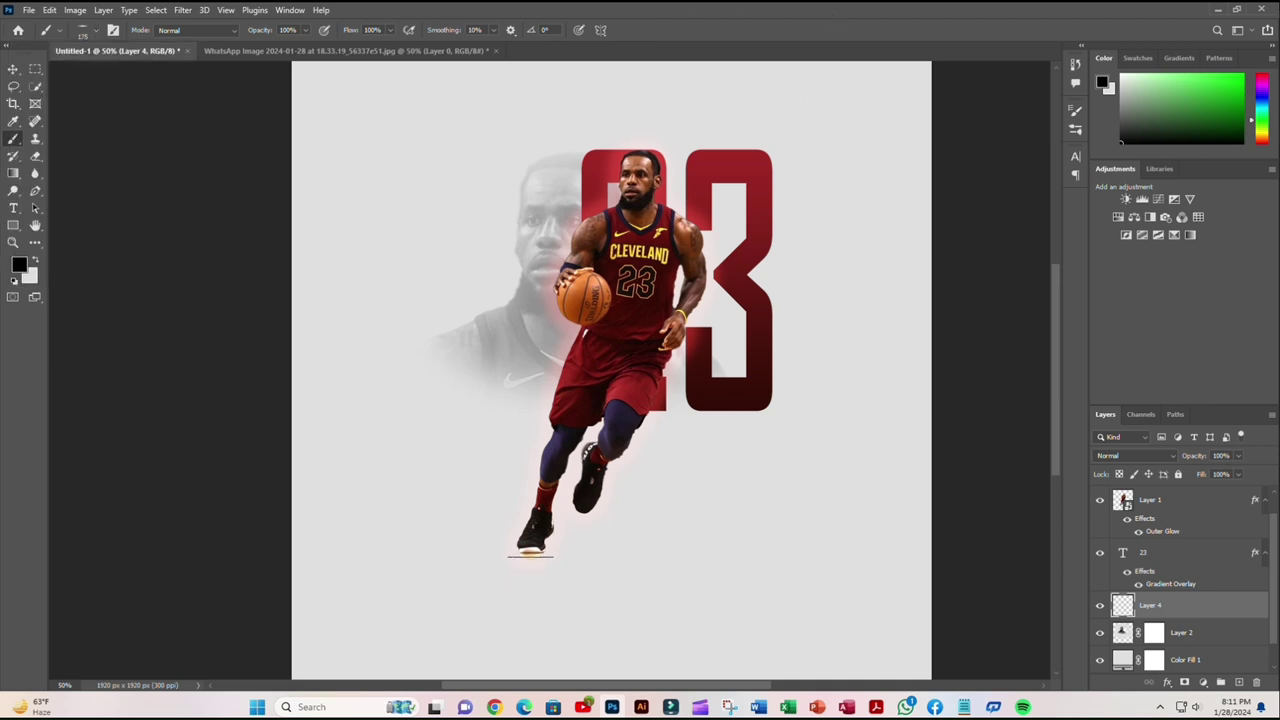
# Step: Paint faint black shadow strokes beneath the shoes, then shrink the brush to 175
pyautogui.click(530, 556)
pyautogui.moveTo(522, 555); pyautogui.dragTo(546, 555)
pyautogui.press('[')
pyautogui.press('[')
pyautogui.click(13, 69)
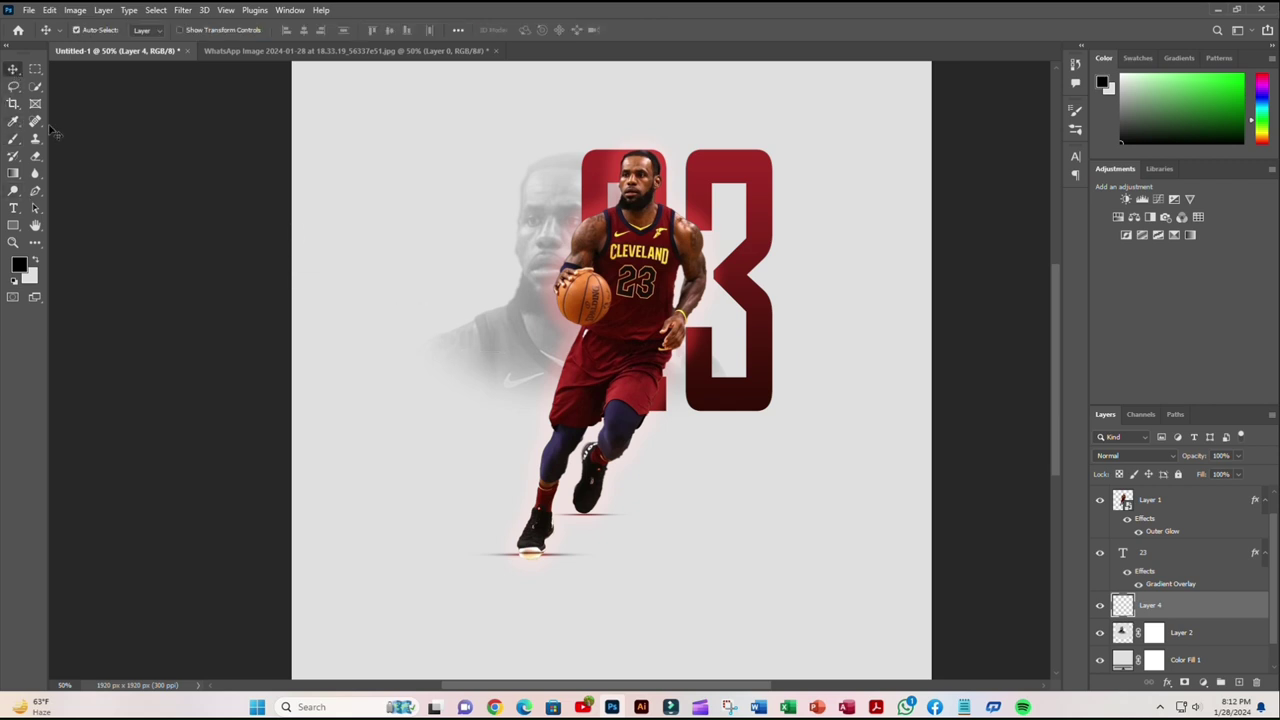
pyautogui.moveTo(654, 416); pyautogui.dragTo(660, 425)
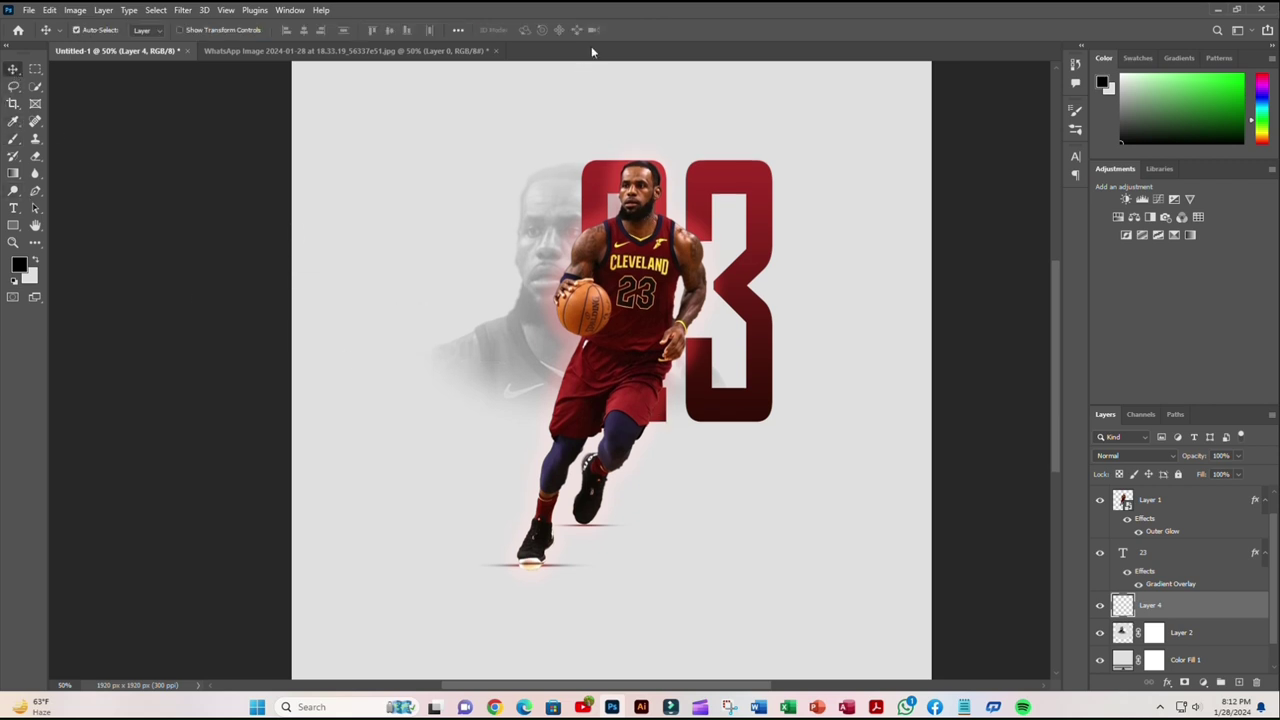
pyautogui.hotkey('ctrl', 'z')
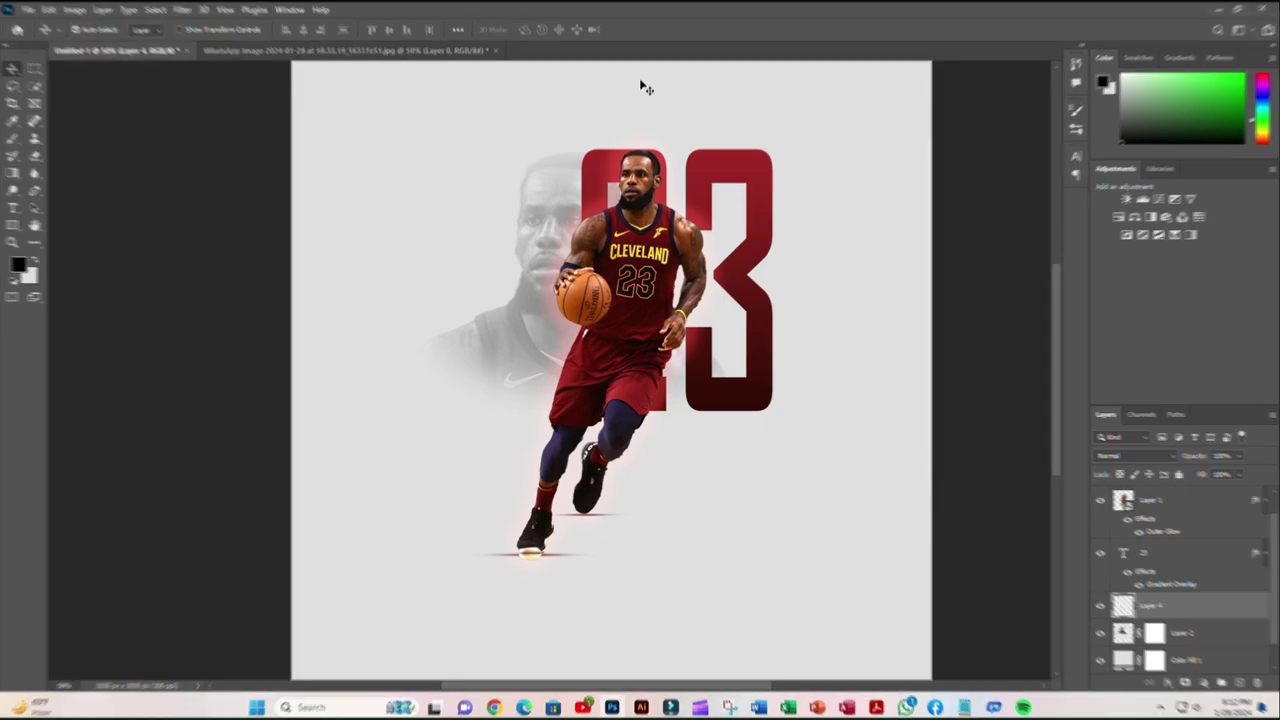